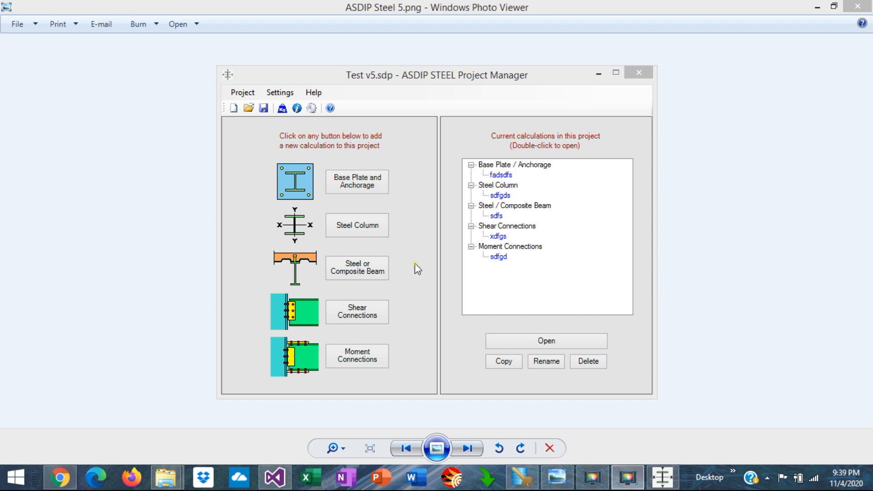
Step: Open the base plate calculation fadsdfs and review its material properties and seismic parameters
double_click(499, 174)
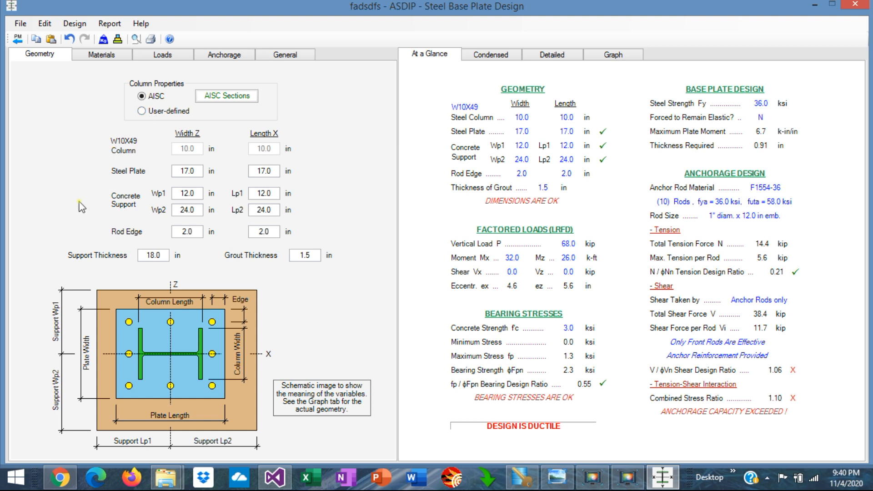
left_click(101, 55)
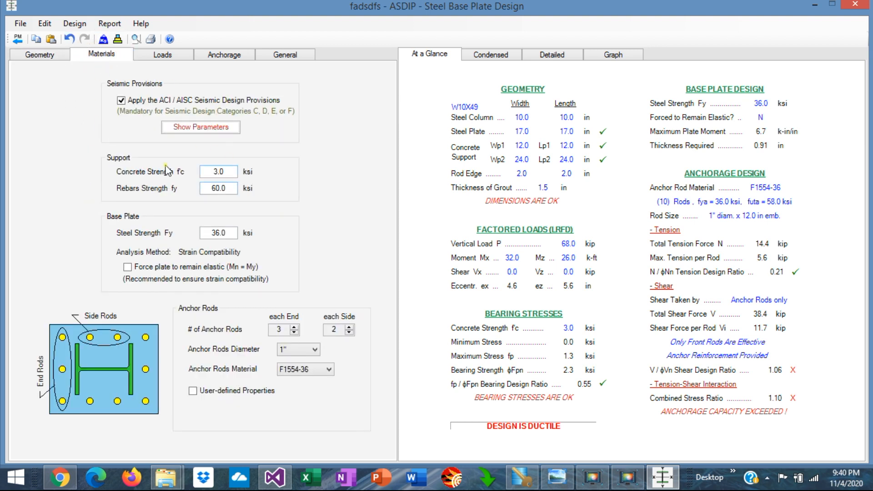
left_click(197, 128)
left_click(198, 128)
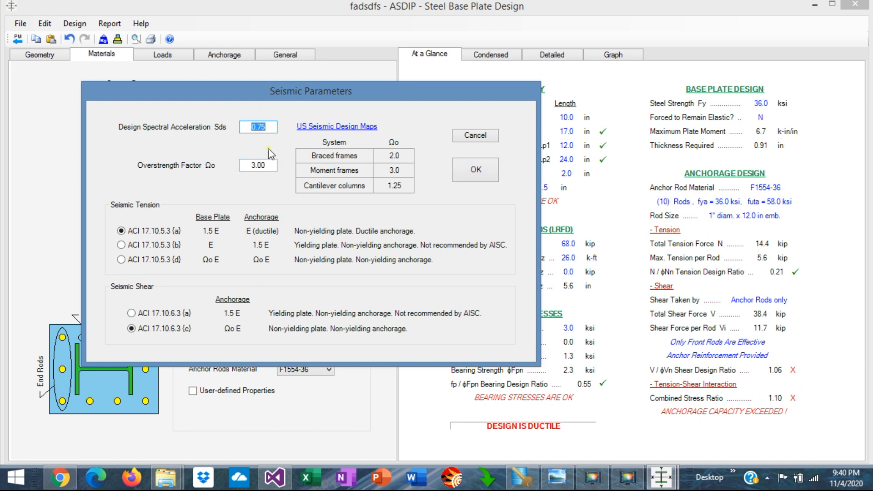
left_click(269, 129)
left_click(475, 136)
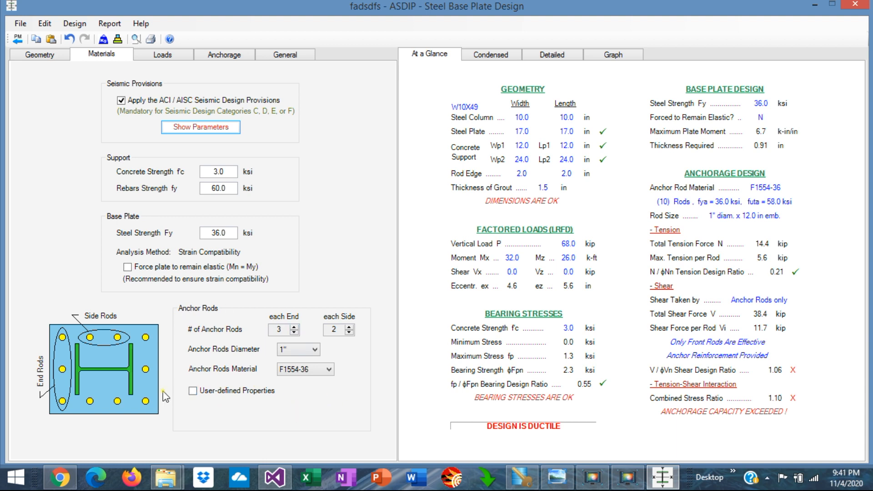
Step: Review the base plate's nominal loads and the tension anchorage settings
left_click(163, 55)
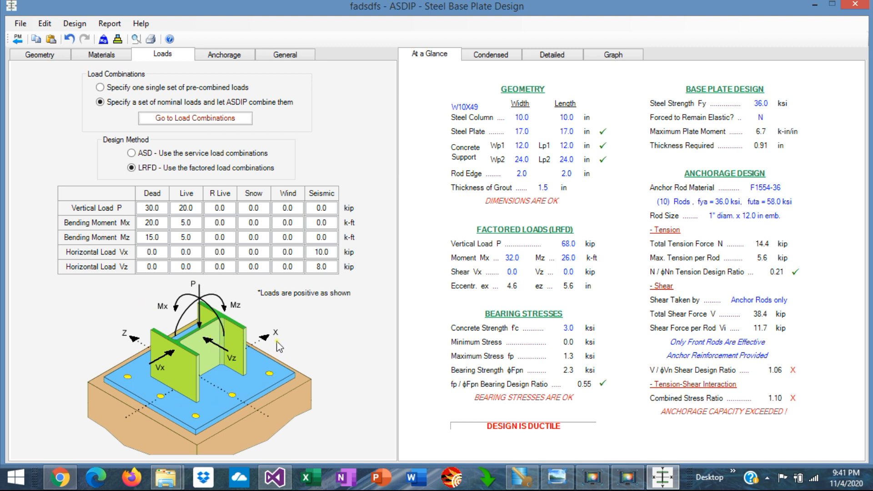
left_click(230, 54)
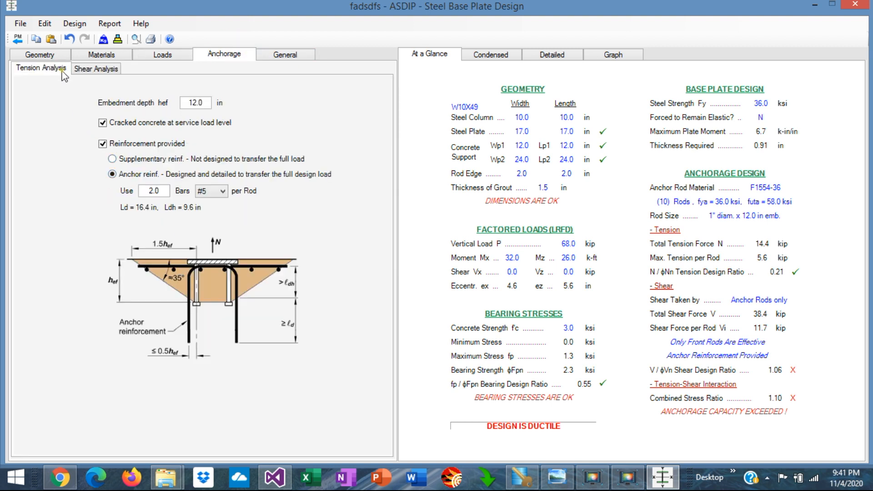
Step: In the anchorage shear analysis, try resisting shear by Shear lug + Friction and by Friction only
left_click(95, 69)
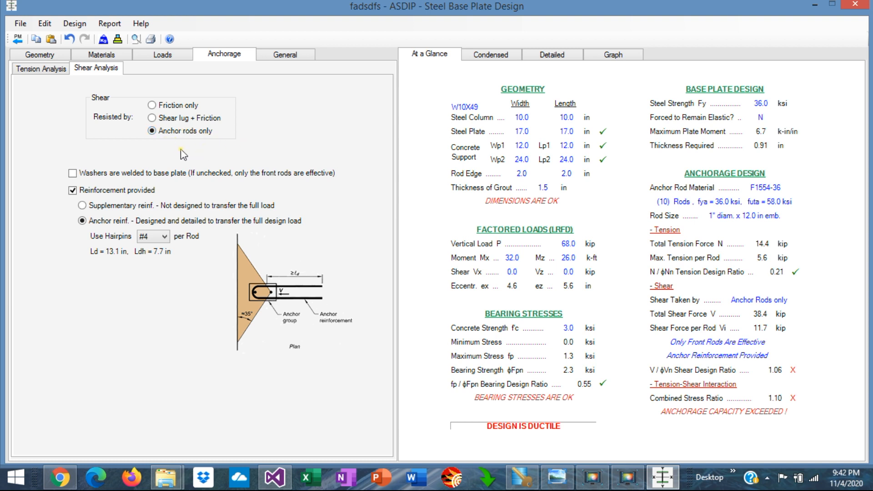
left_click(152, 119)
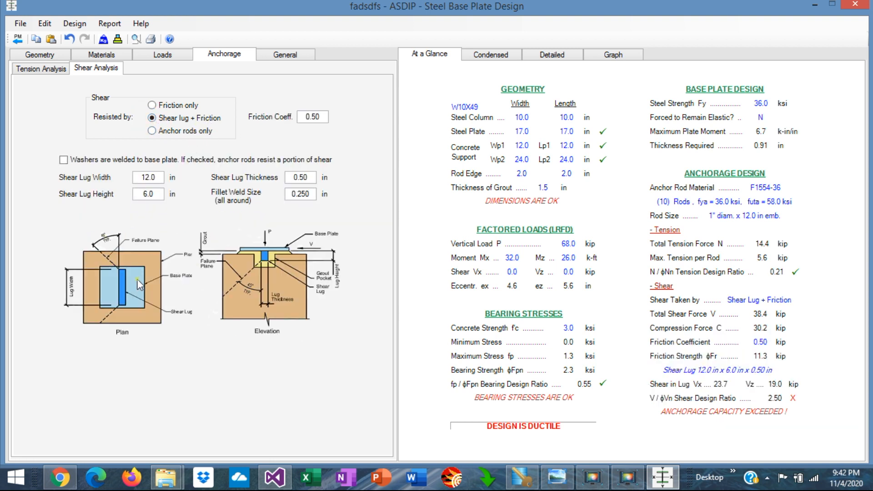
left_click(151, 106)
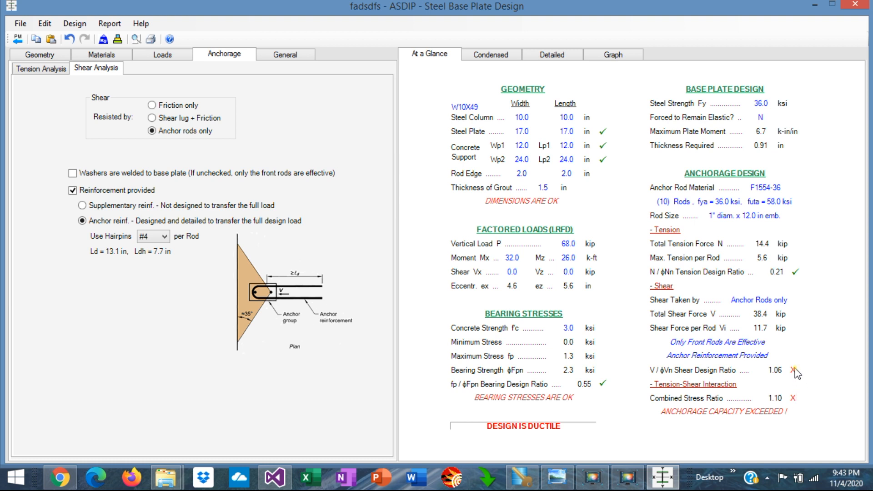
Step: Examine the condensed base plate report, including seismic provisions, plate moments, and anchorage tension and shear checks
left_click(495, 55)
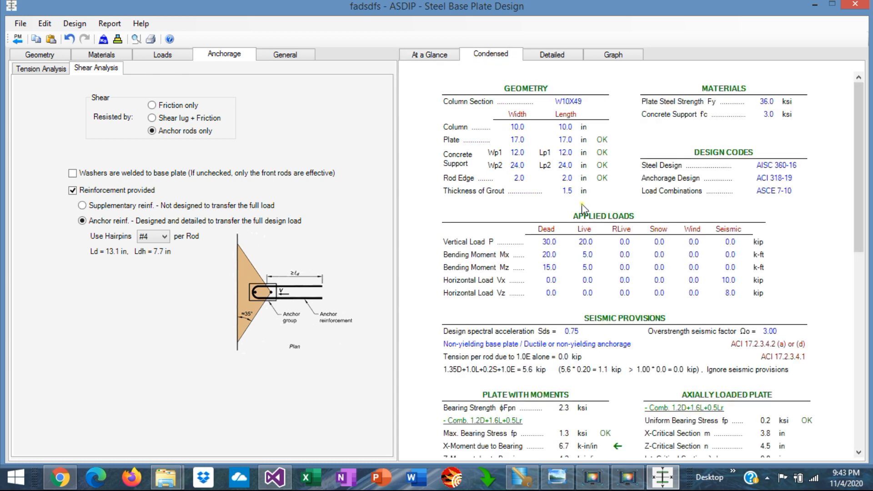
scroll(644, 309, "down", 4)
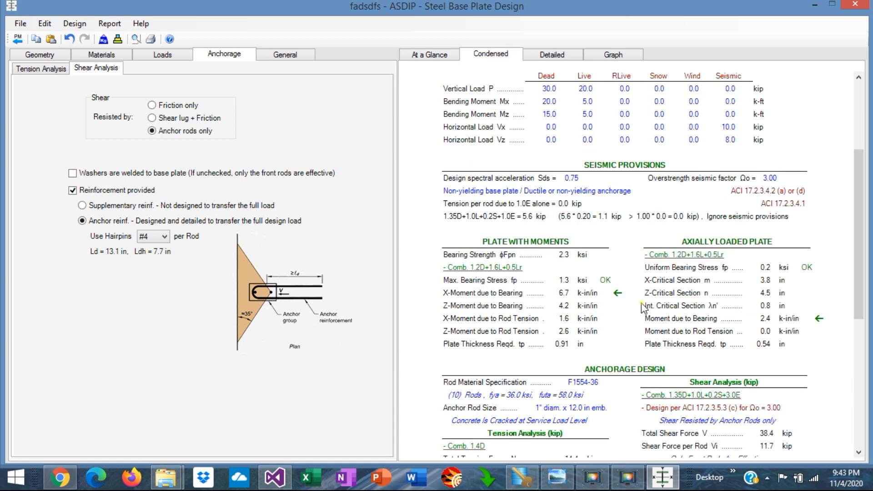
scroll(643, 307, "down", 4)
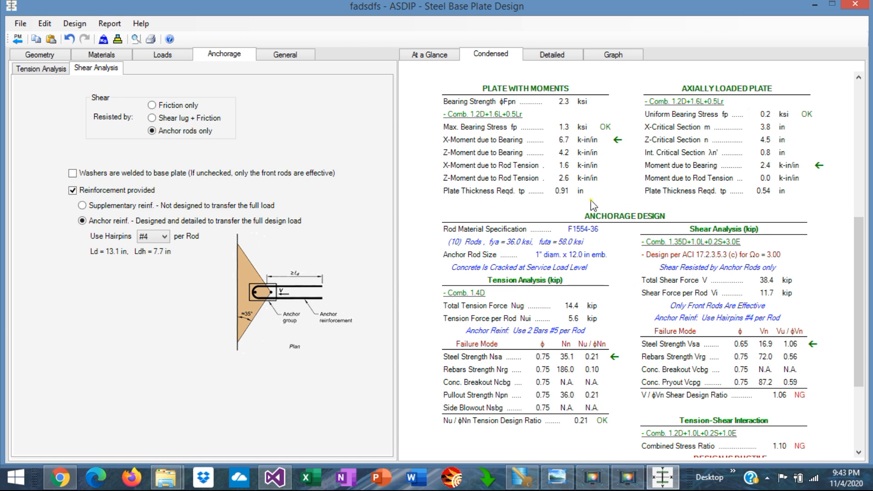
scroll(611, 269, "down", 2)
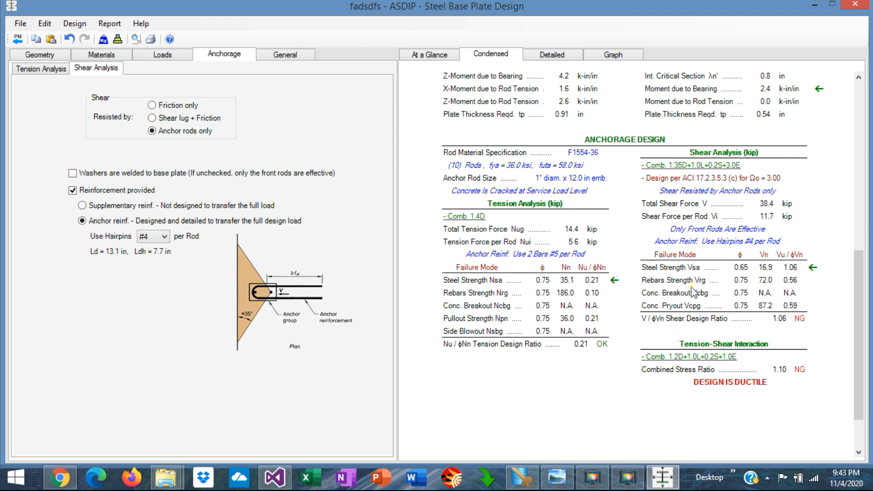
scroll(691, 285, "up", 6)
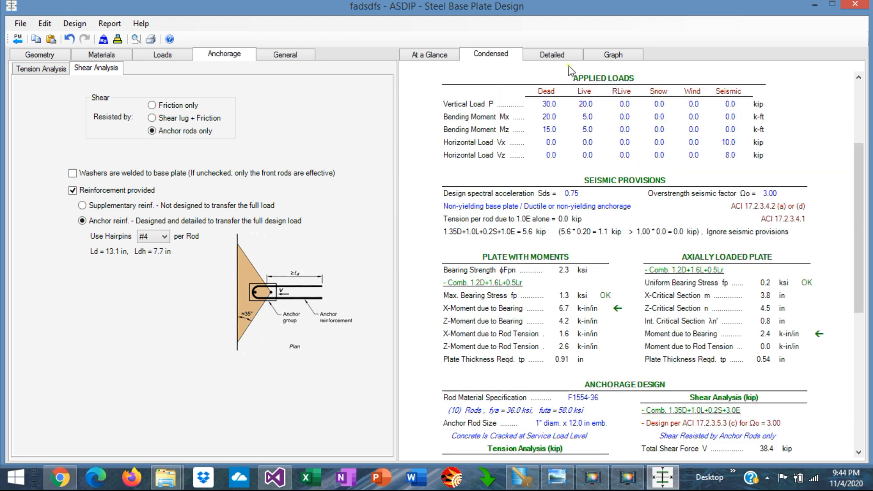
Step: Examine the detailed base plate calculations with formulas and code references, from geometry through the anchorage shear analysis
left_click(563, 55)
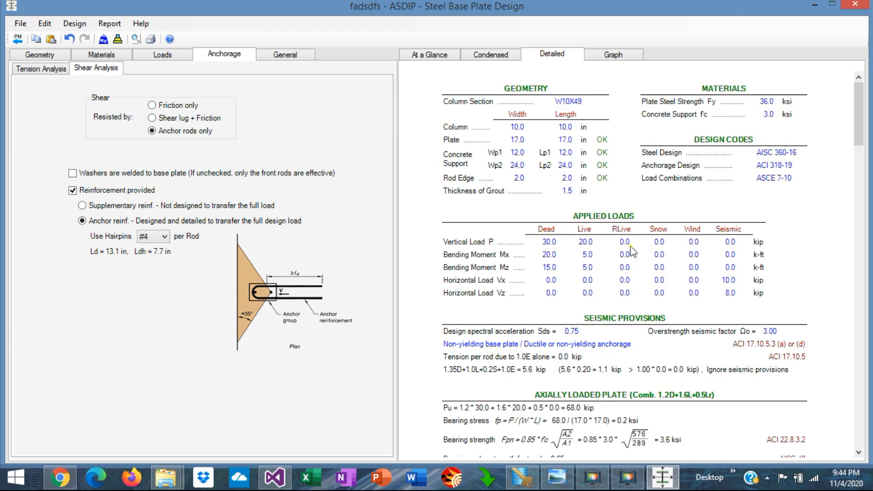
scroll(632, 250, "down", 15)
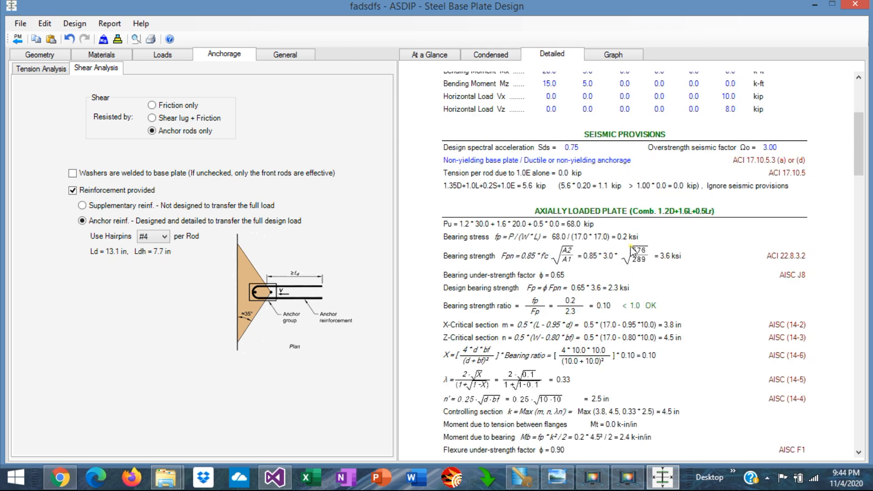
scroll(632, 251, "down", 3)
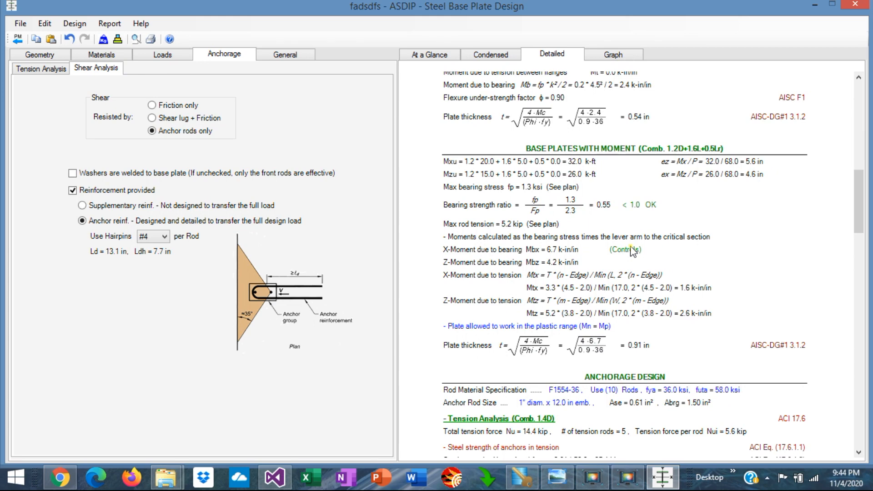
scroll(633, 251, "down", 5)
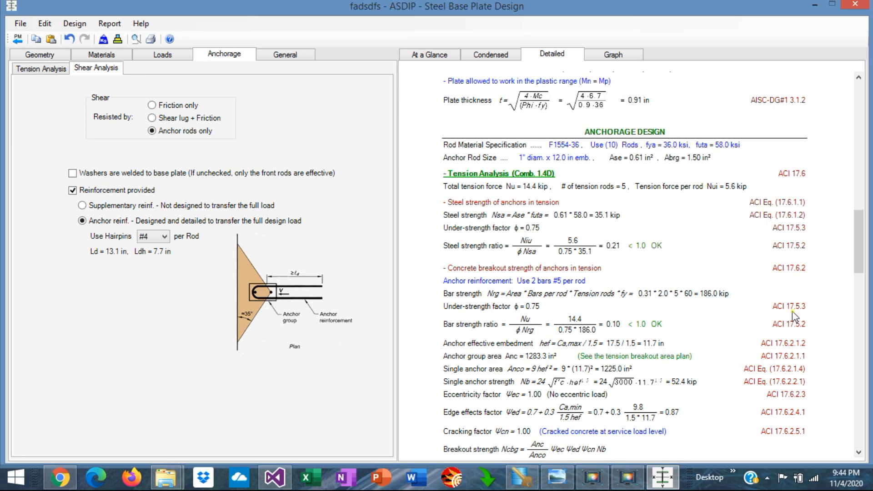
scroll(755, 347, "down", 5)
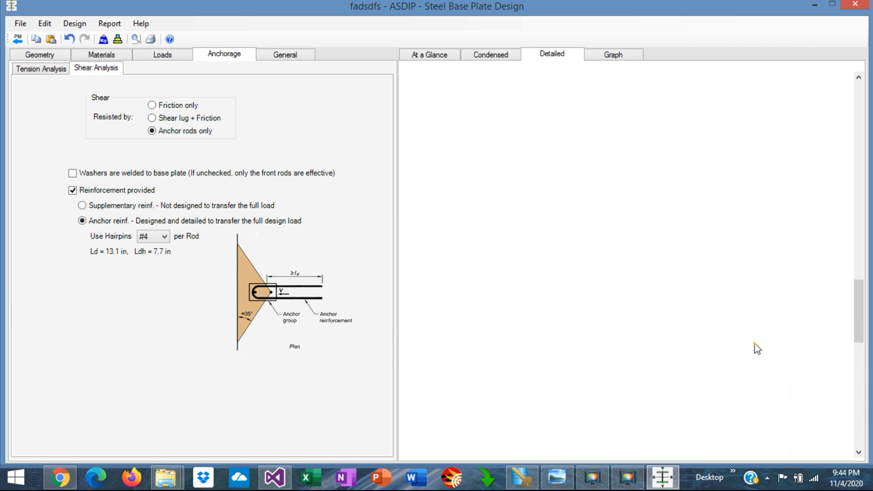
scroll(755, 347, "down", 3)
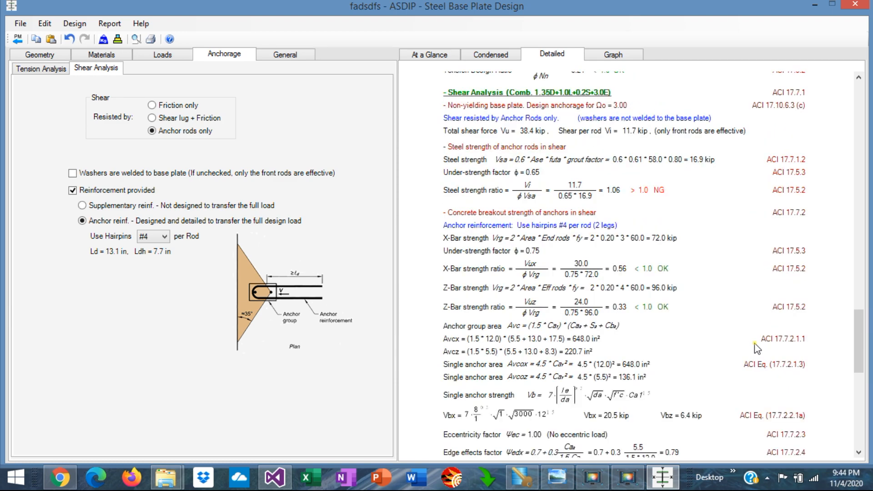
scroll(754, 347, "down", 3)
scroll(754, 347, "down", 3)
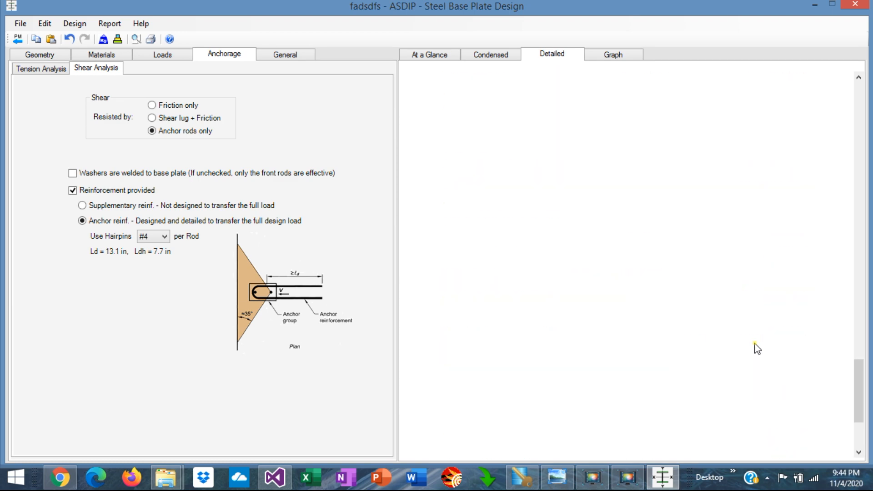
Step: Inspect the base plate graph and the tension and shear breakout diagrams
left_click(621, 57)
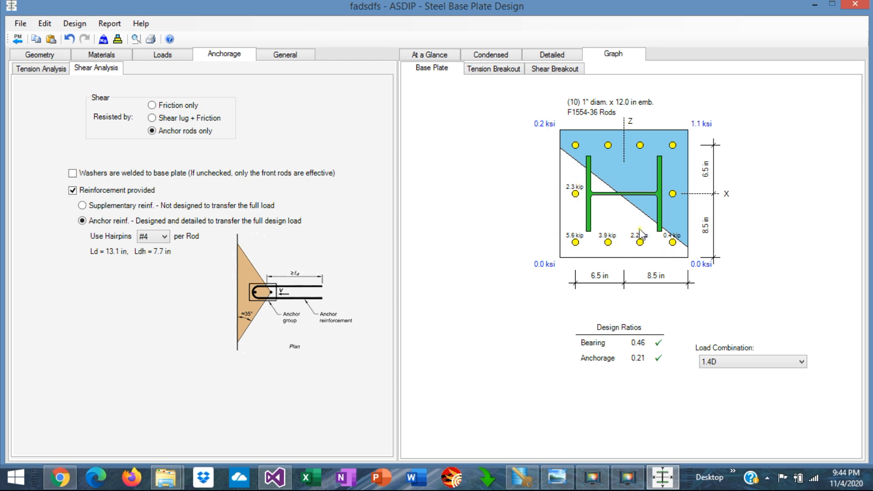
left_click(508, 69)
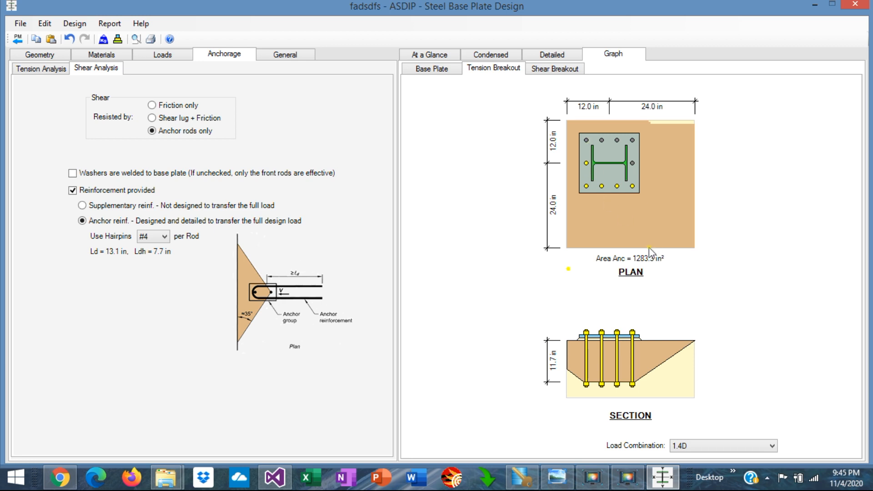
left_click(560, 72)
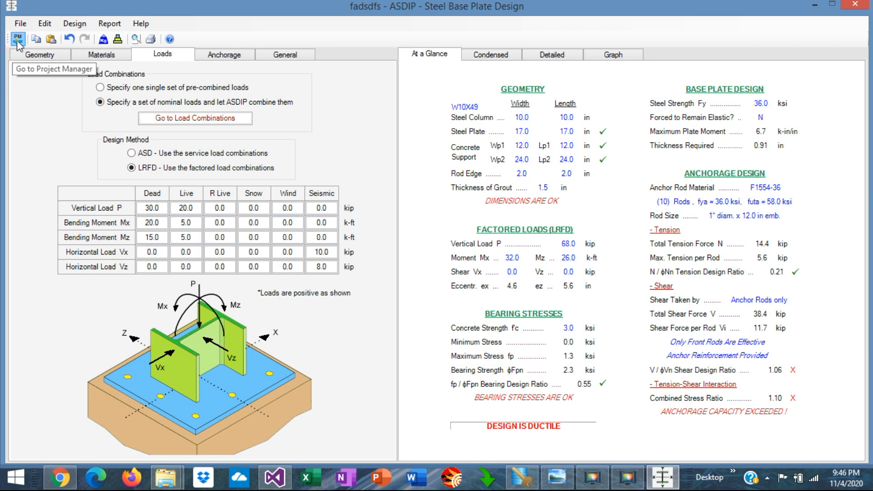
Step: Return to the project manager and open the steel column calculation sdfgds
left_click(17, 40)
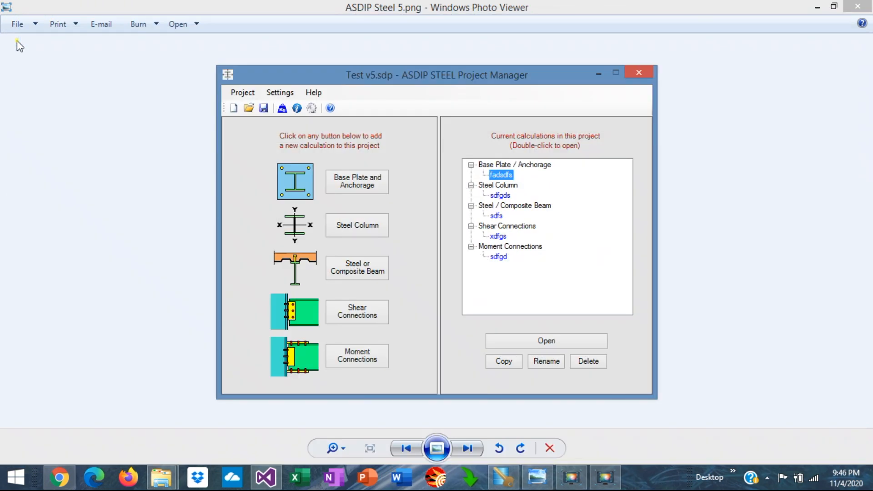
left_click(502, 197)
double_click(502, 196)
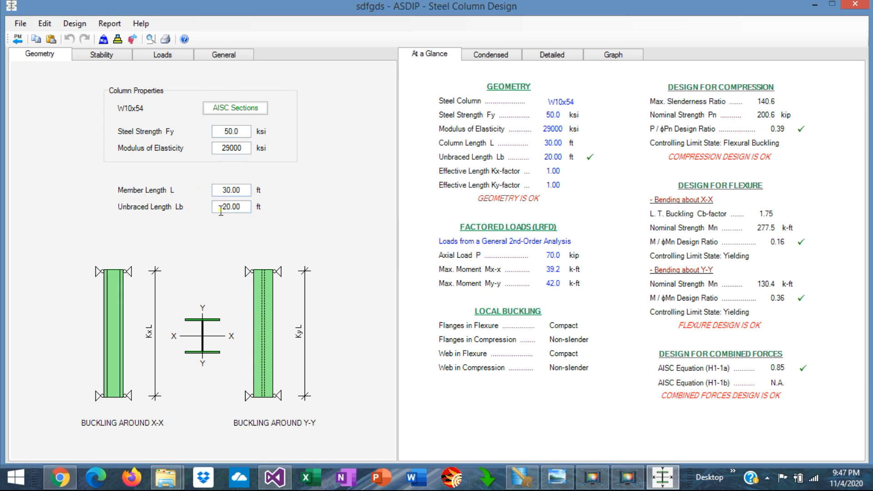
Step: Keep the column as Non-sway, set second-order moments to Amplified First-Order Elastic Analysis, and accept the analysis parameters
left_click(100, 54)
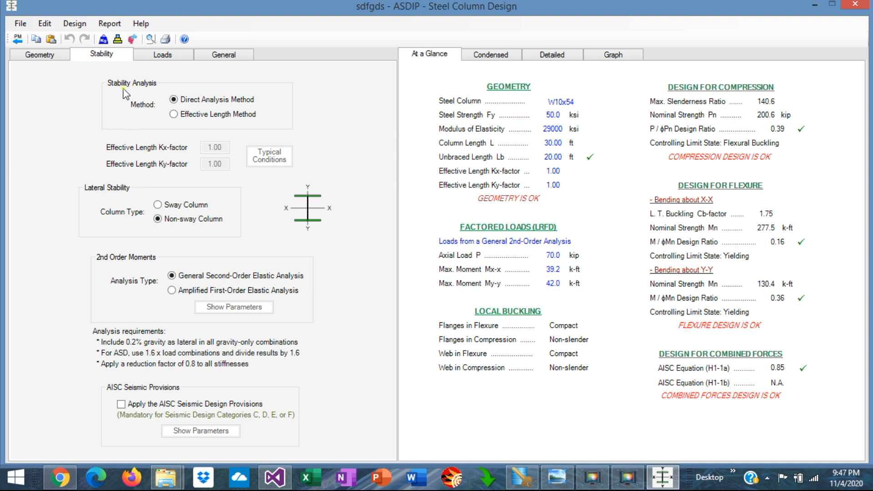
left_click(158, 205)
left_click(157, 219)
left_click(172, 291)
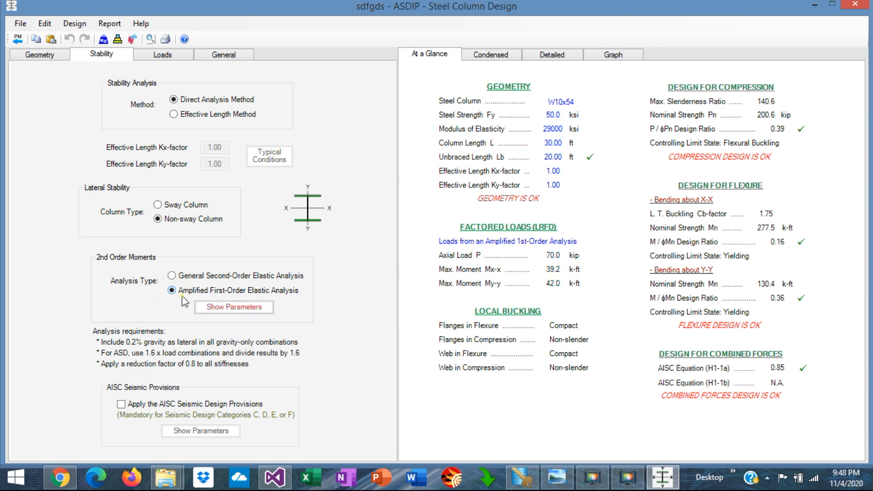
left_click(236, 307)
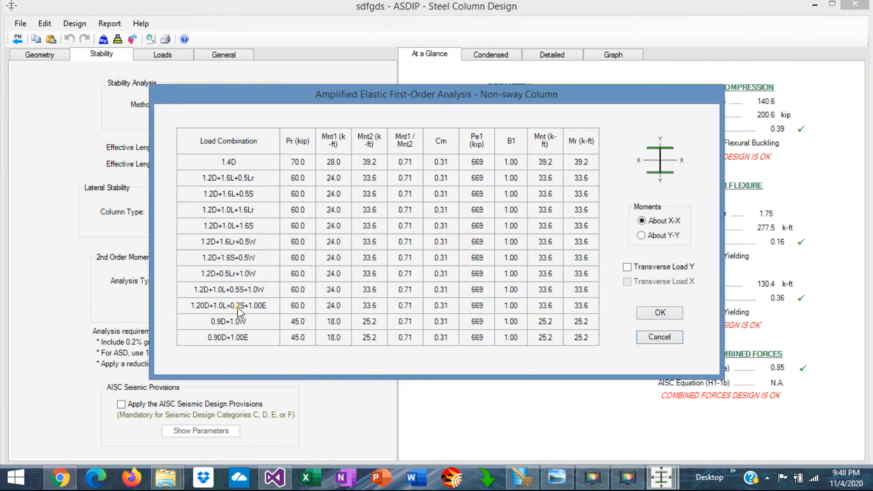
left_click(660, 313)
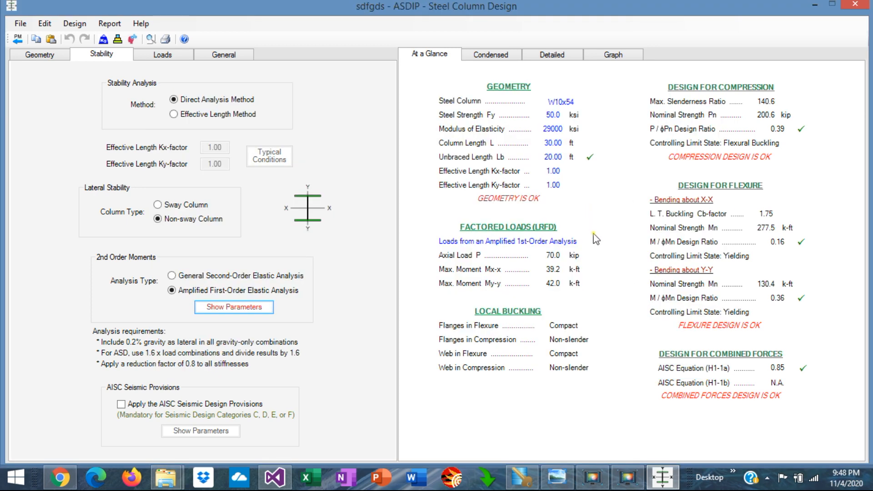
Step: Examine the condensed column report, including load combinations, column strength, compression, local buckling and bending checks
left_click(492, 58)
scroll(611, 259, "down", 10)
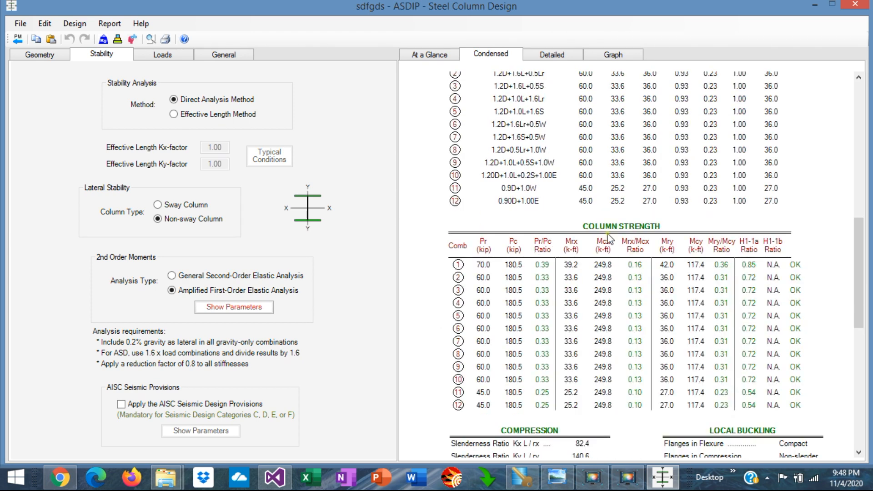
scroll(587, 124, "up", 5)
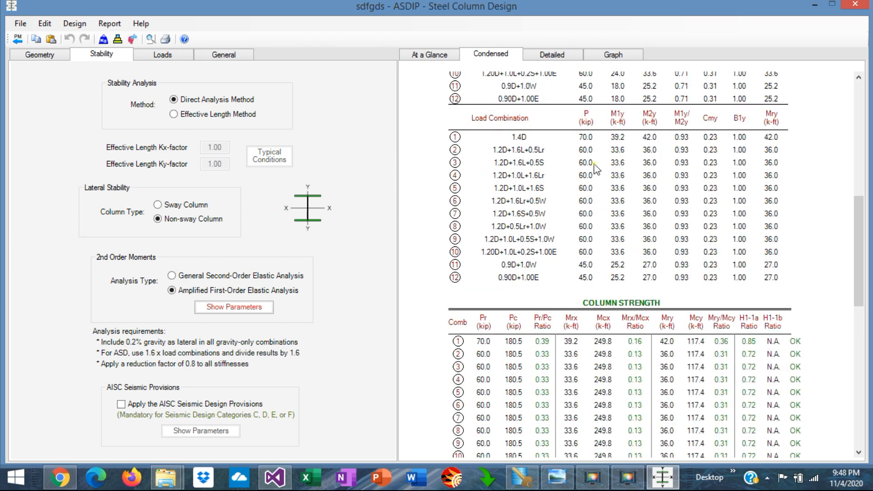
scroll(600, 223, "down", 5)
scroll(584, 162, "up", 5)
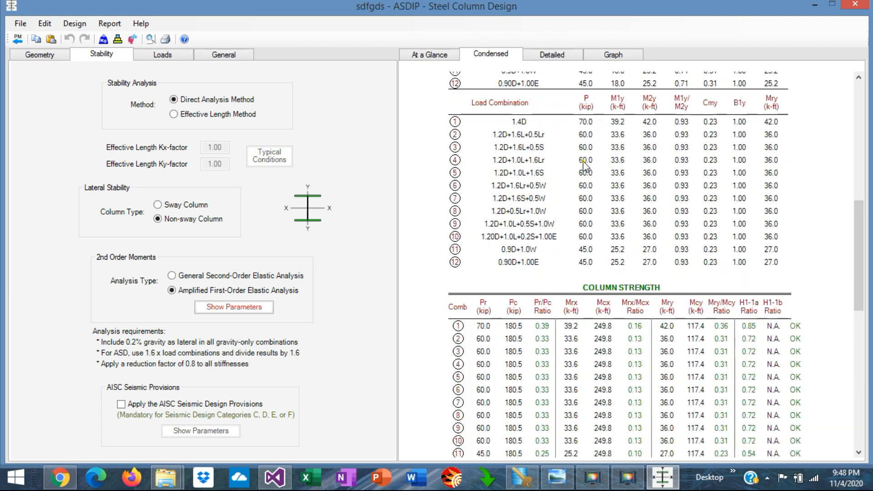
scroll(593, 276, "down", 5)
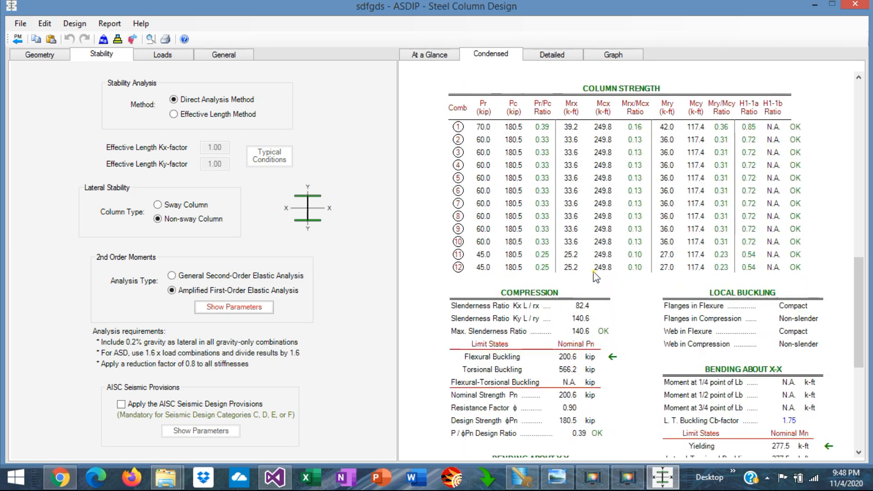
scroll(594, 276, "down", 2)
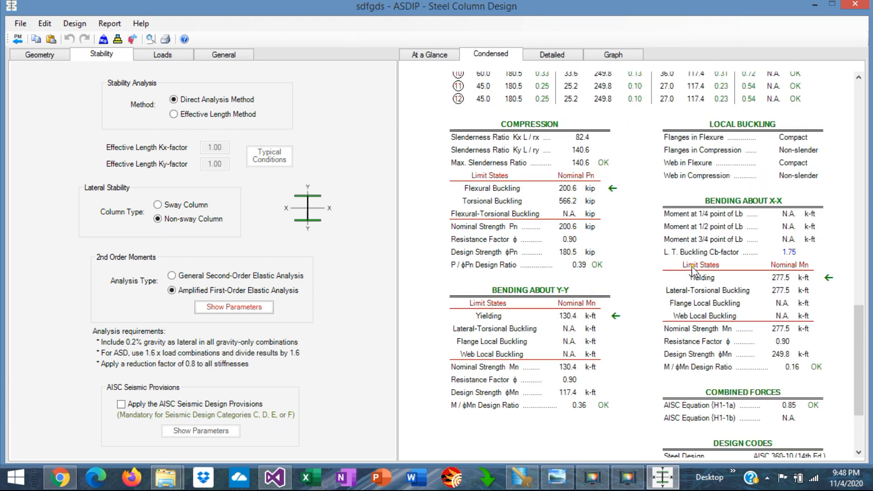
Step: Examine the column's combined forces check, the detailed compression, flexure and combined forces calculations, and the column graph
scroll(692, 269, "down", 2)
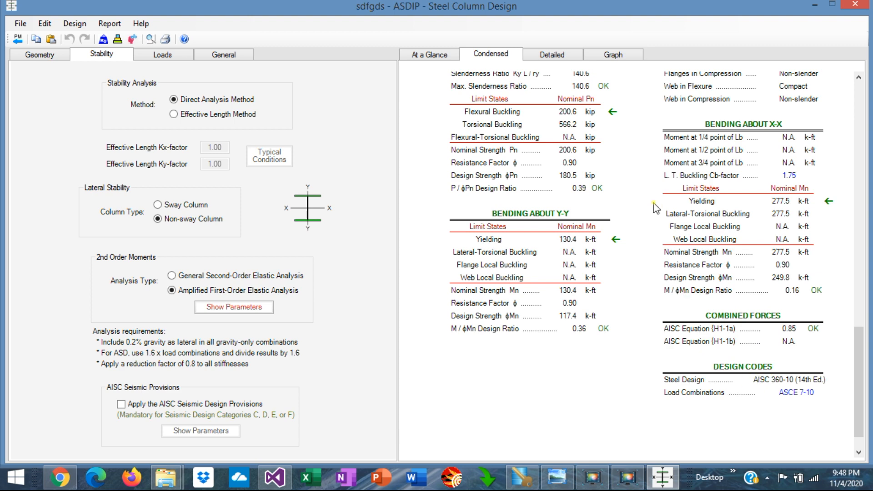
left_click(550, 55)
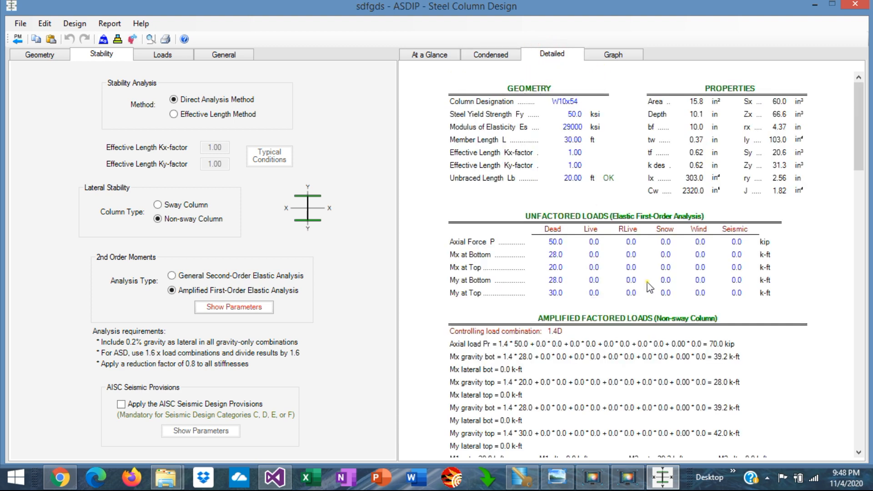
scroll(648, 286, "down", 6)
scroll(648, 287, "down", 15)
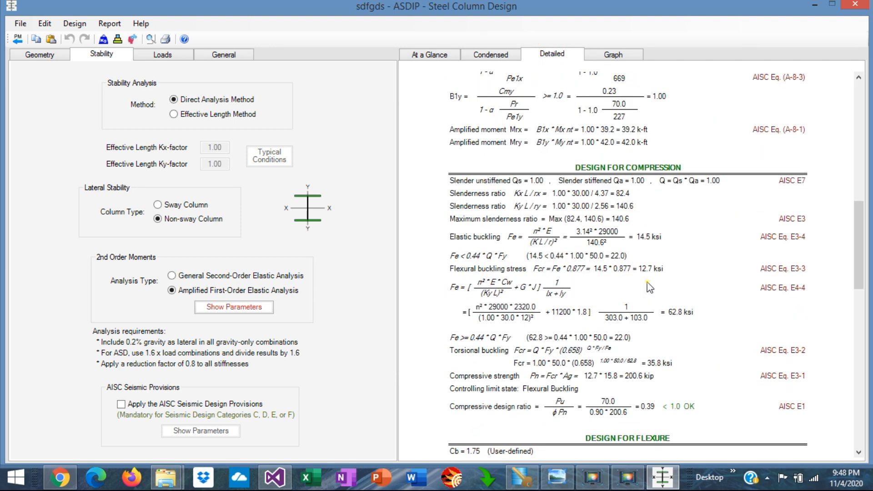
scroll(648, 286, "down", 12)
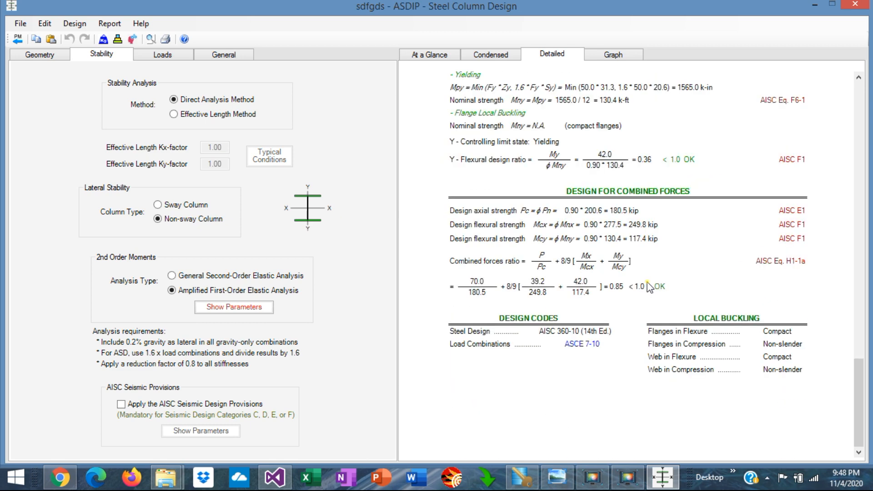
left_click(616, 57)
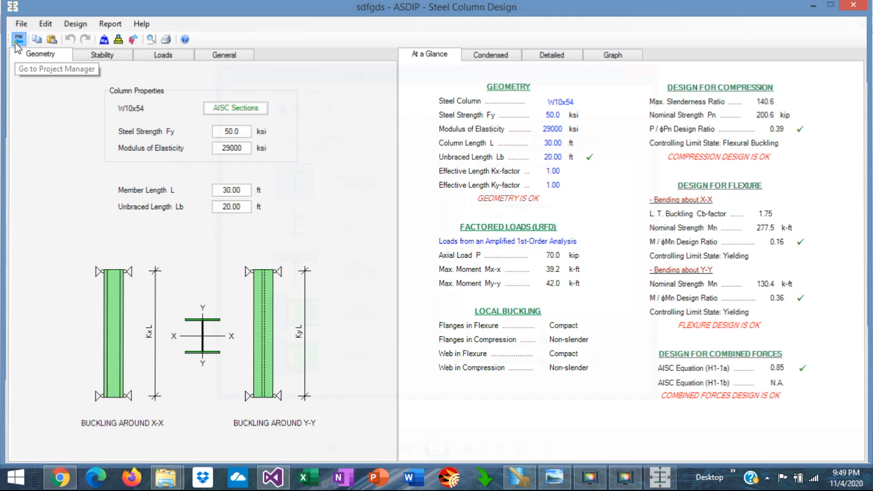
Step: Open the steel beam calculation asdfasd from the project manager and preview its lateral bracing options through Specify bracing per span, discarding the selection
left_click(18, 38)
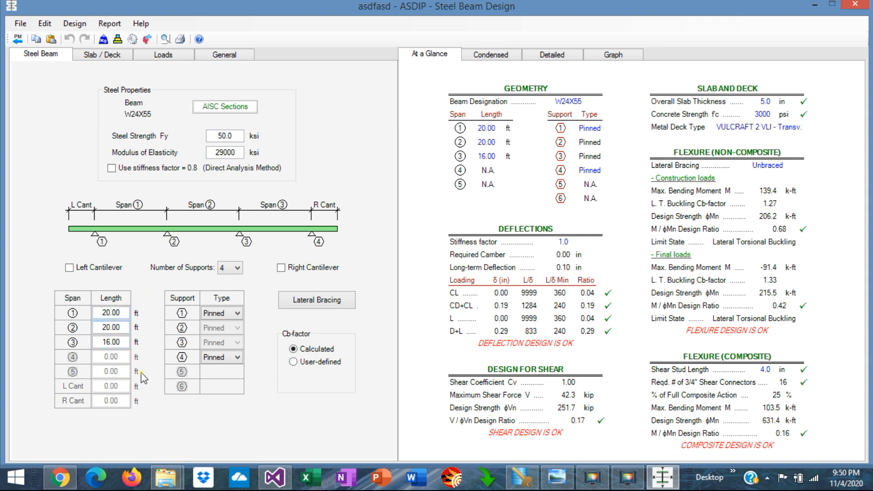
left_click(323, 302)
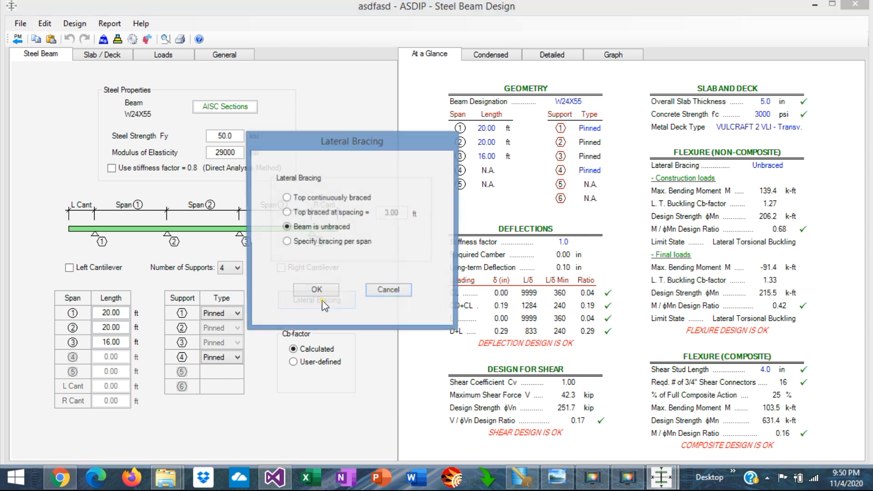
left_click(290, 201)
left_click(287, 213)
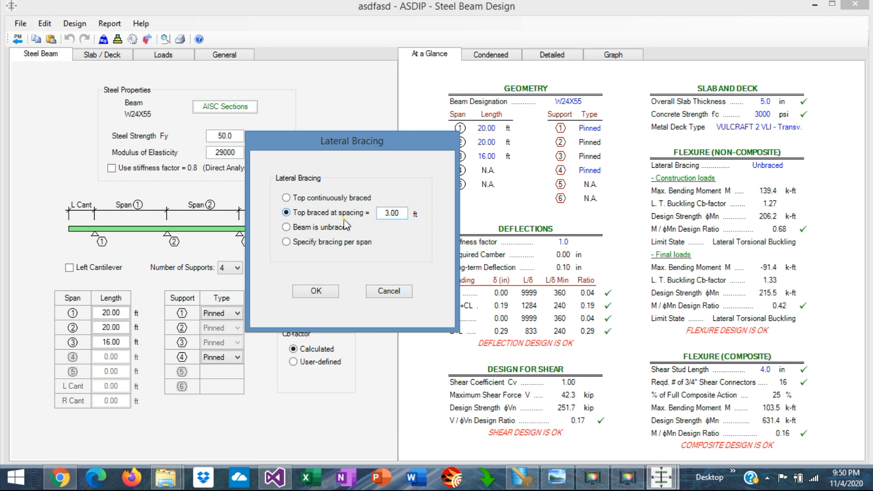
left_click(287, 227)
left_click(287, 247)
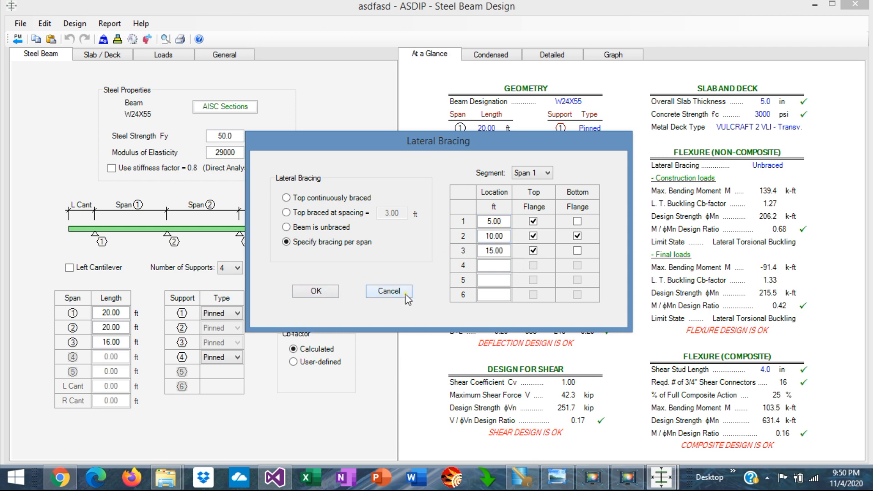
left_click(388, 291)
Step: Turn off Composite Beam in the slab and deck inputs to compare the design results, and turn it back on
left_click(113, 55)
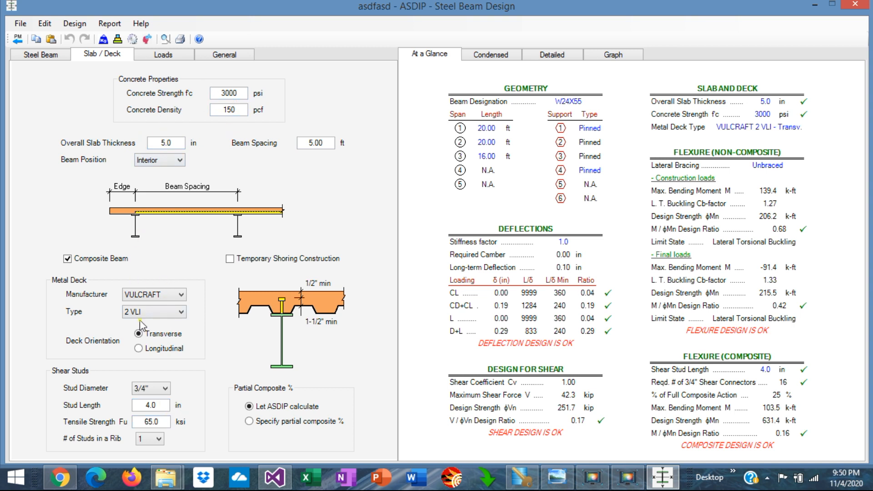
left_click(68, 259)
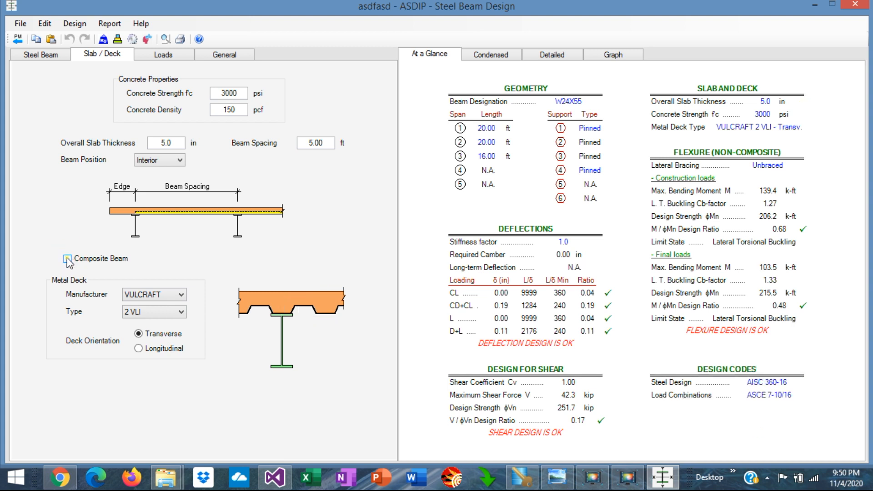
left_click(68, 259)
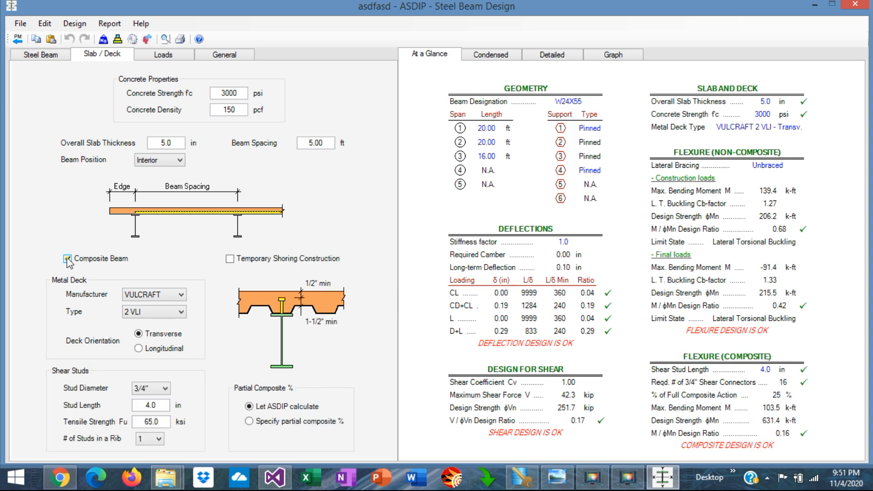
Step: Review the beam's construction loads and its uniform, variable, concentrated and moment final loads for Span 1
left_click(156, 56)
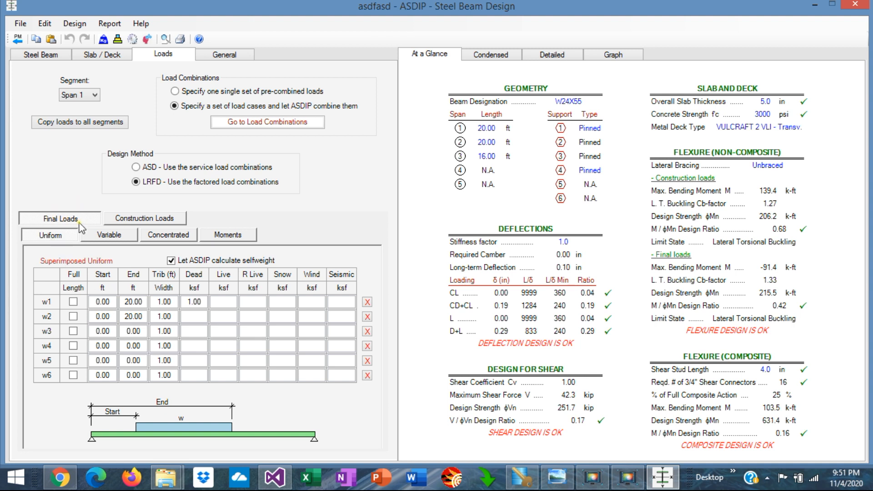
left_click(146, 220)
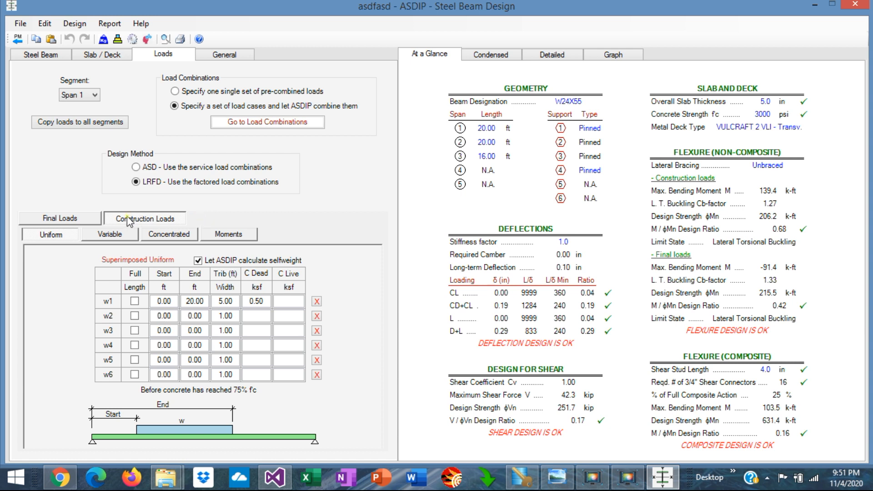
left_click(68, 221)
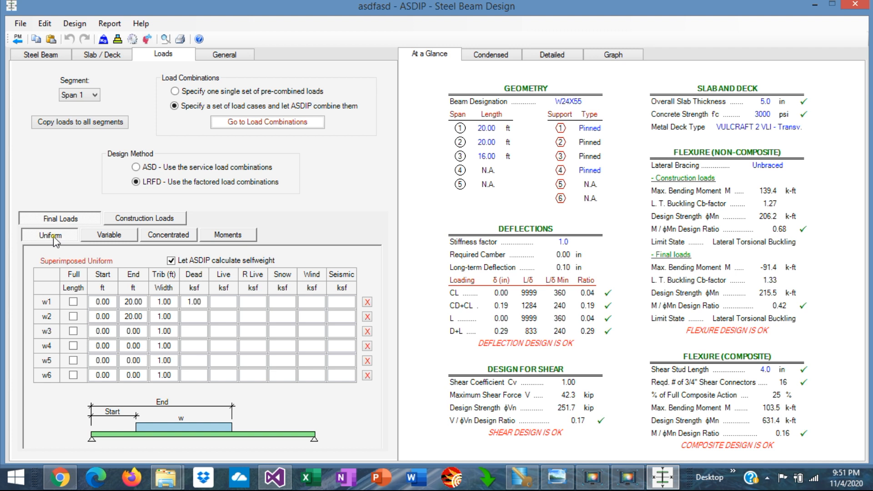
left_click(109, 234)
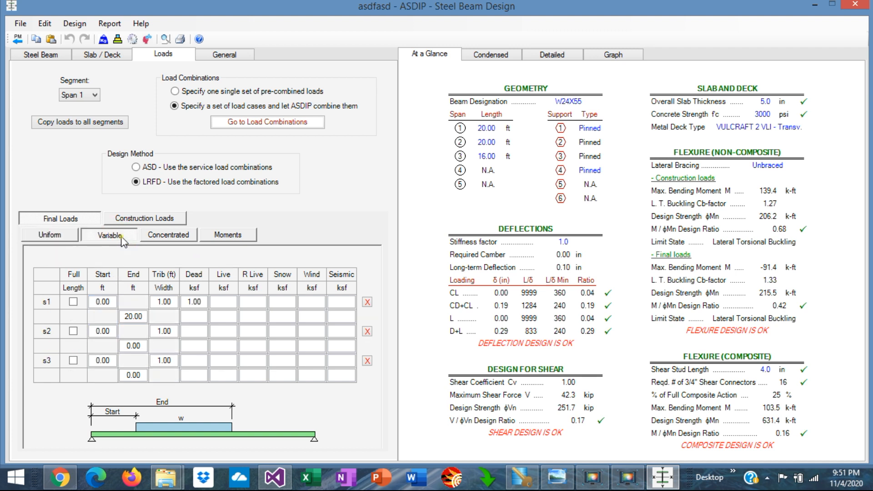
left_click(169, 235)
left_click(227, 237)
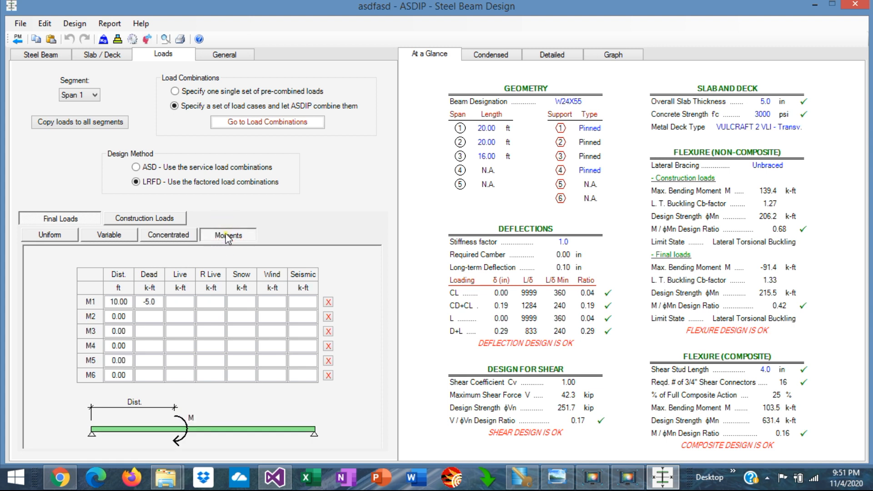
left_click(58, 238)
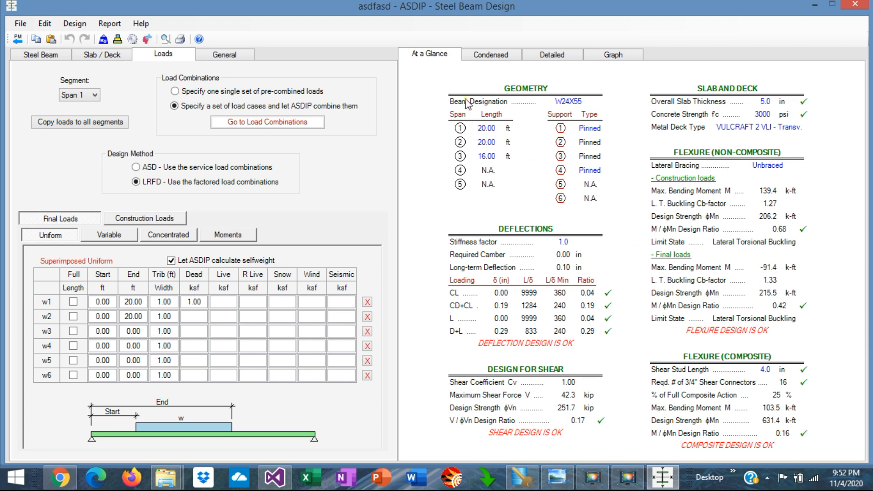
Step: Examine the condensed beam report, including support reactions, shear, slab and deck, shear connectors, deflections and flexure checks
left_click(496, 55)
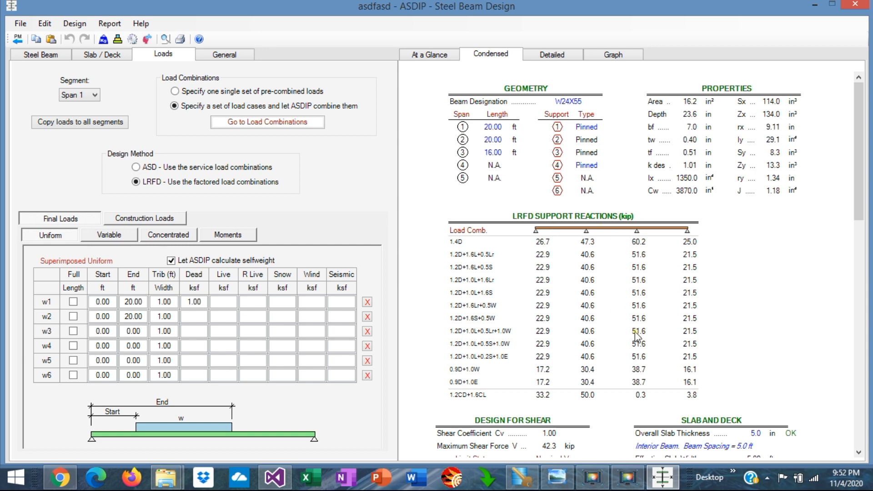
scroll(637, 337, "down", 10)
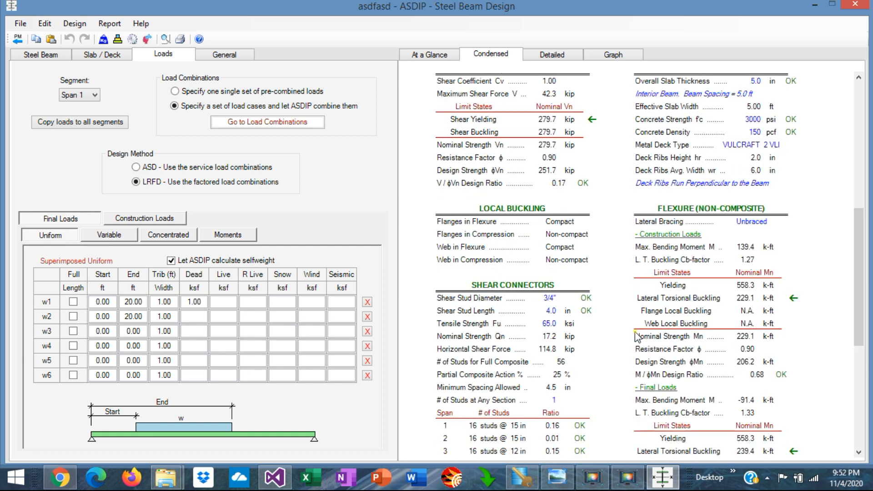
scroll(637, 336, "up", 3)
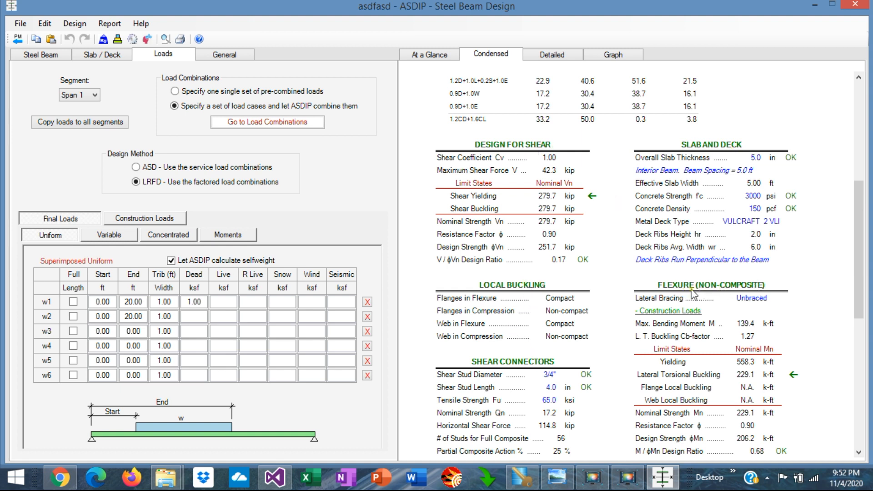
scroll(678, 299, "down", 4)
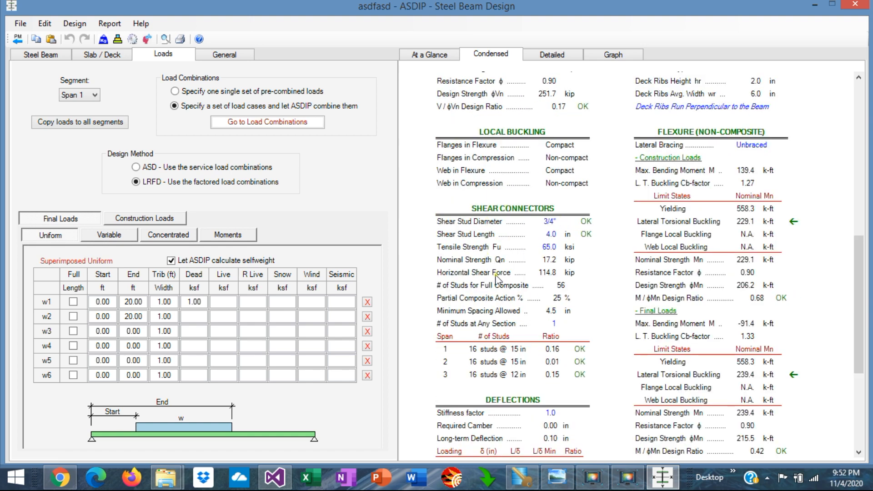
scroll(539, 311, "down", 4)
scroll(539, 310, "down", 2)
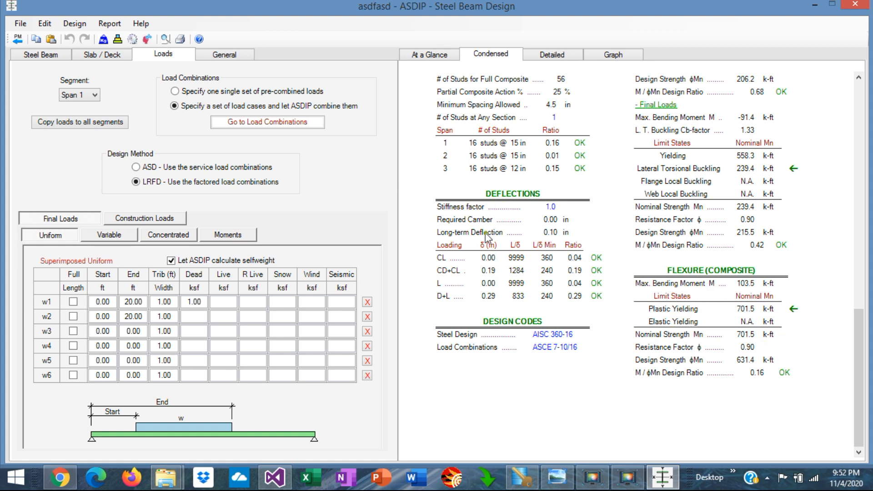
Step: Examine the detailed beam calculations for shear, non-composite and composite flexure, composite properties and deflections
left_click(565, 55)
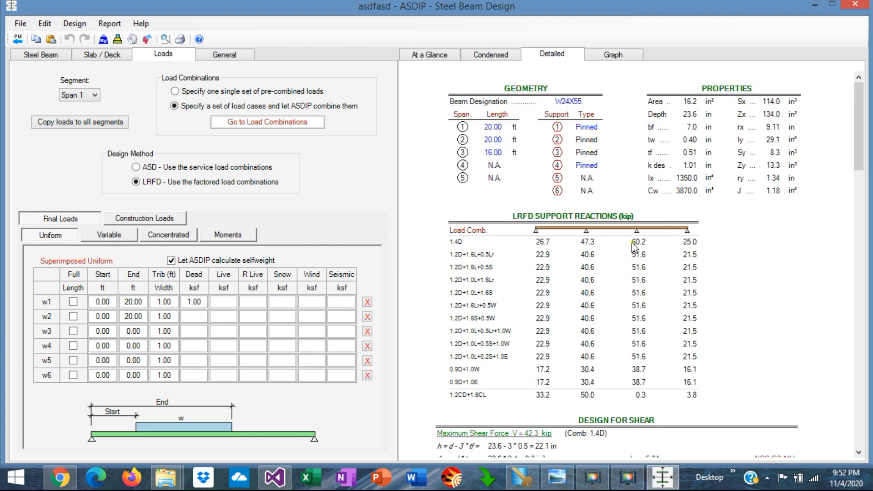
scroll(634, 247, "down", 2)
scroll(635, 247, "up", 1)
scroll(634, 247, "down", 4)
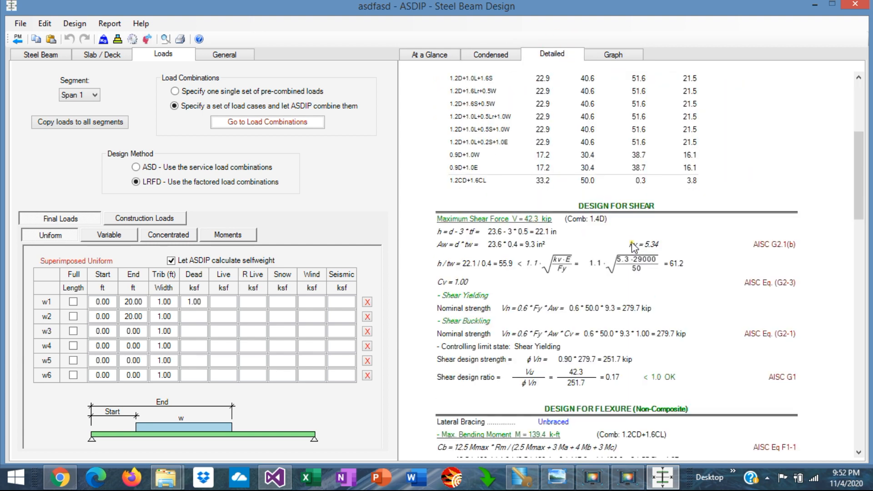
scroll(635, 247, "down", 2)
scroll(635, 247, "down", 3)
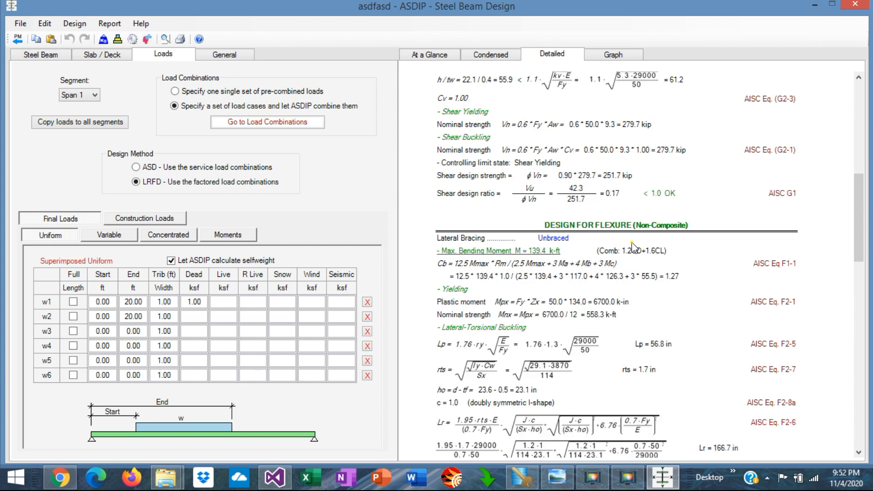
scroll(634, 247, "down", 2)
scroll(626, 225, "down", 2)
scroll(625, 226, "down", 3)
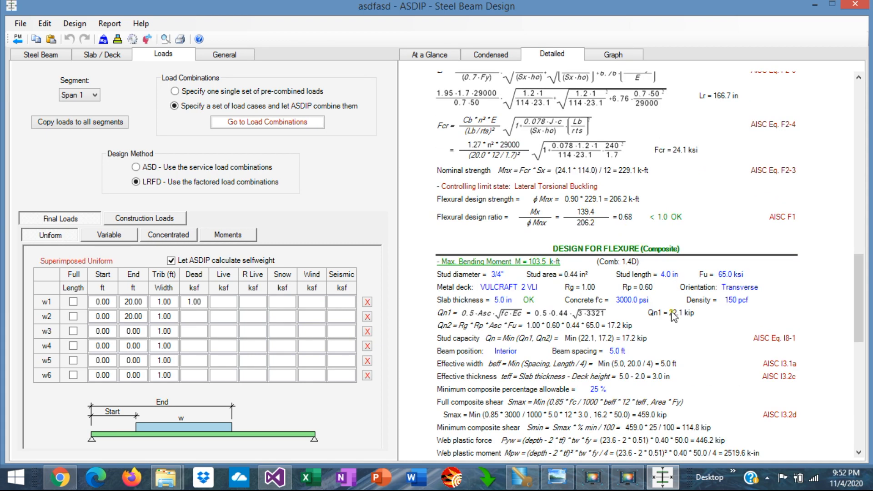
scroll(674, 317, "down", 5)
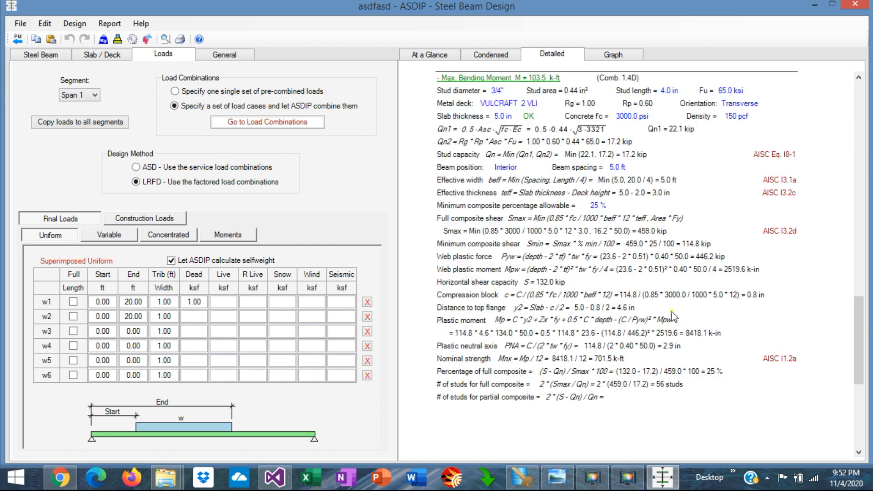
scroll(674, 317, "down", 4)
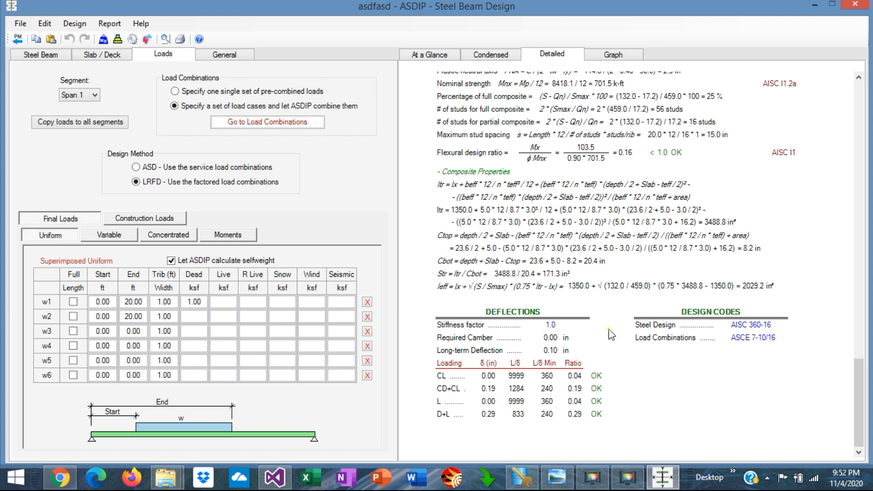
Step: Inspect the beam's shear and moment diagrams for the load combinations 1.2D+1.6S+0.5W and 1.2CD+1.6CL
left_click(613, 55)
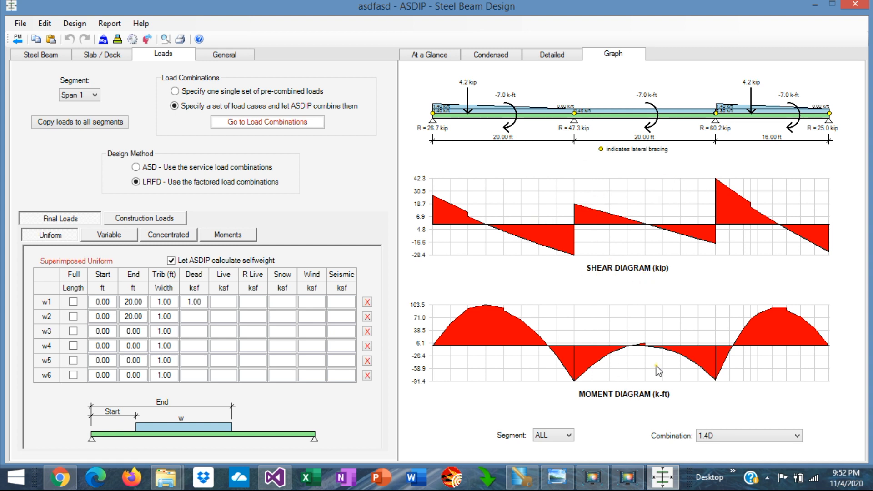
left_click(799, 436)
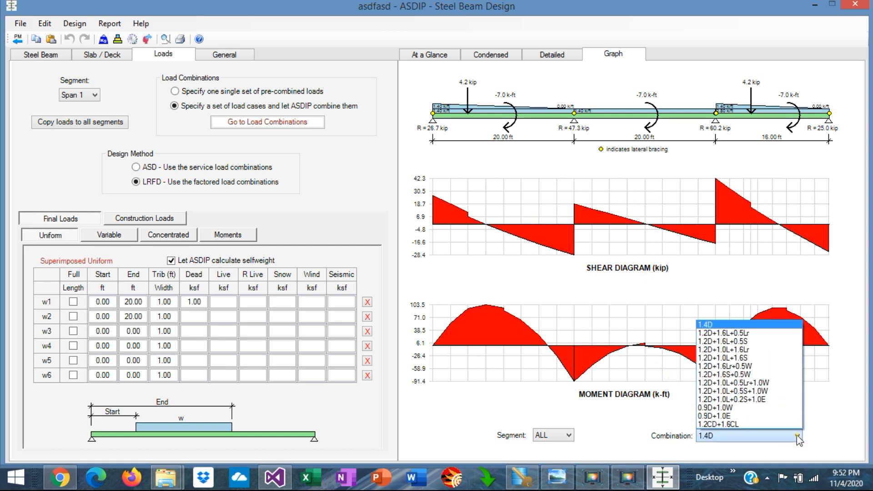
left_click(726, 374)
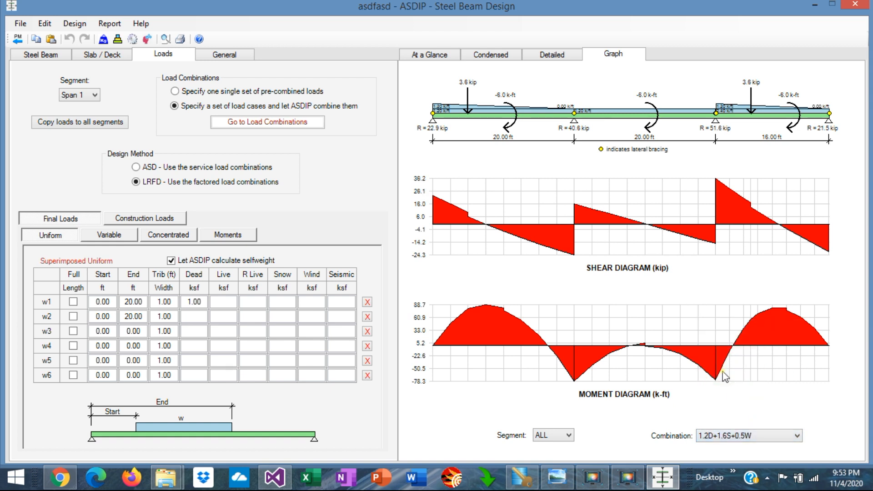
left_click(797, 437)
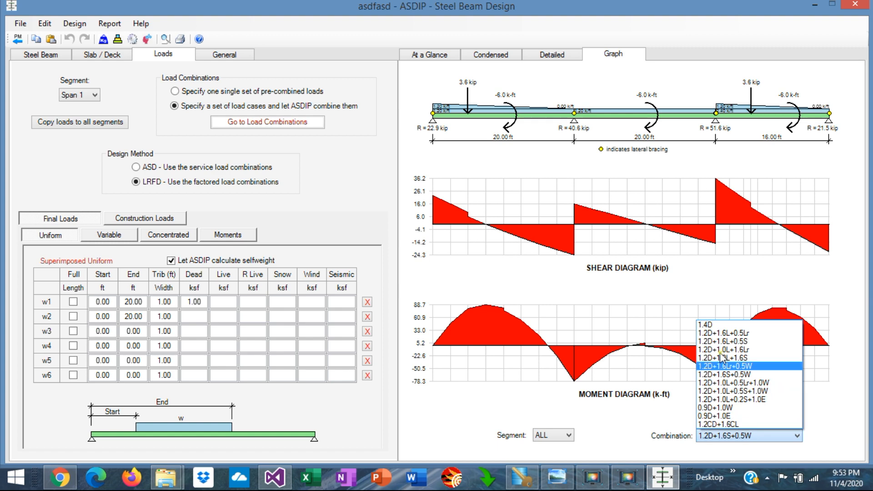
left_click(733, 424)
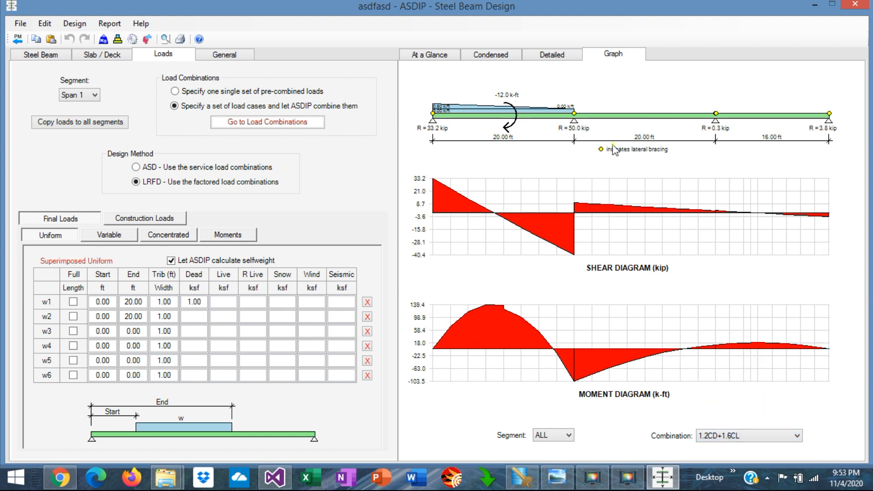
left_click(796, 437)
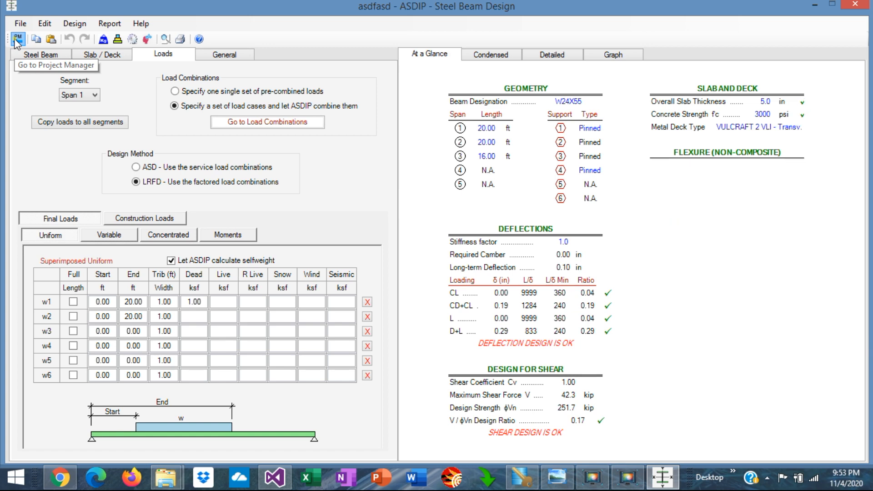
Step: Open the shear connection calculation and switch its connection type through single-angle, double-angle and single-plate, ending on Tee
left_click(17, 40)
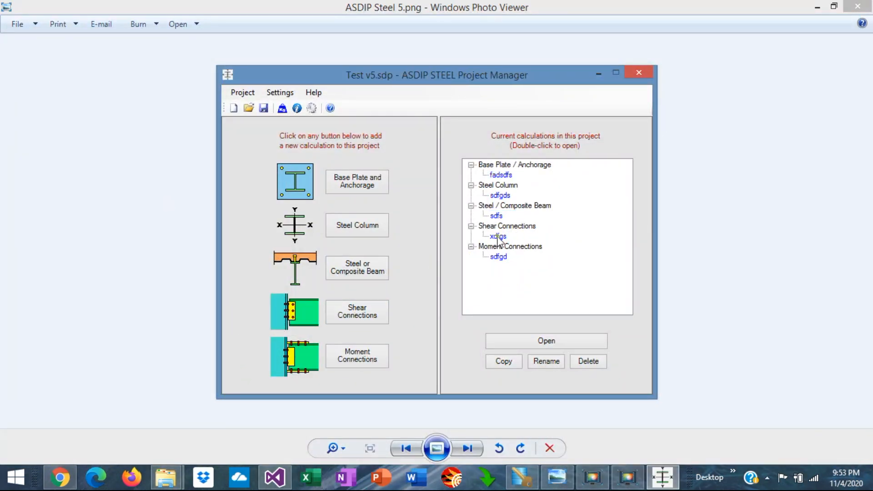
double_click(498, 237)
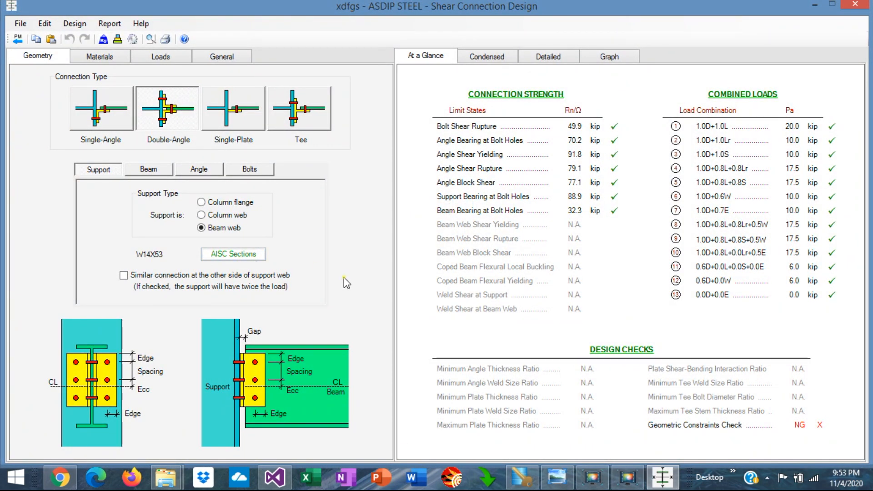
left_click(99, 119)
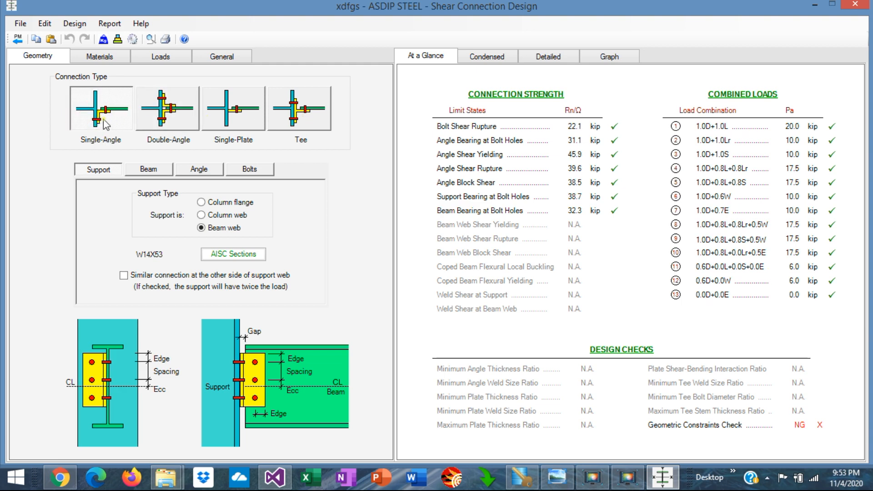
left_click(165, 119)
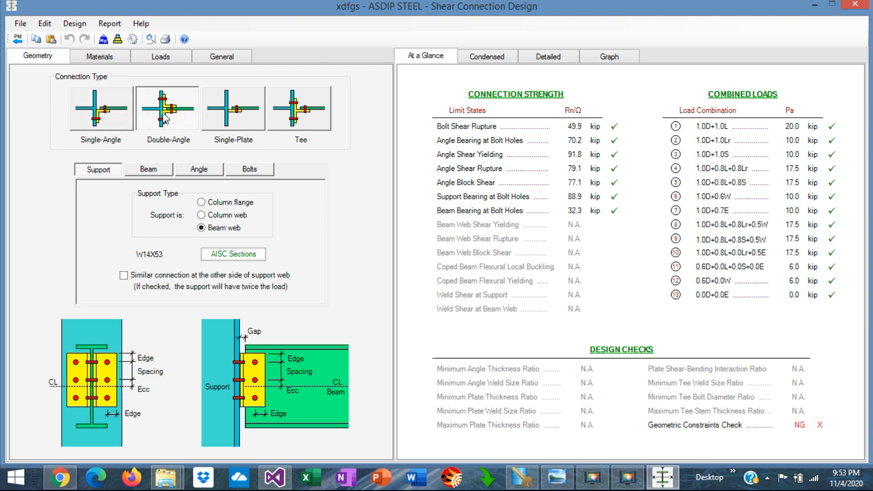
left_click(247, 118)
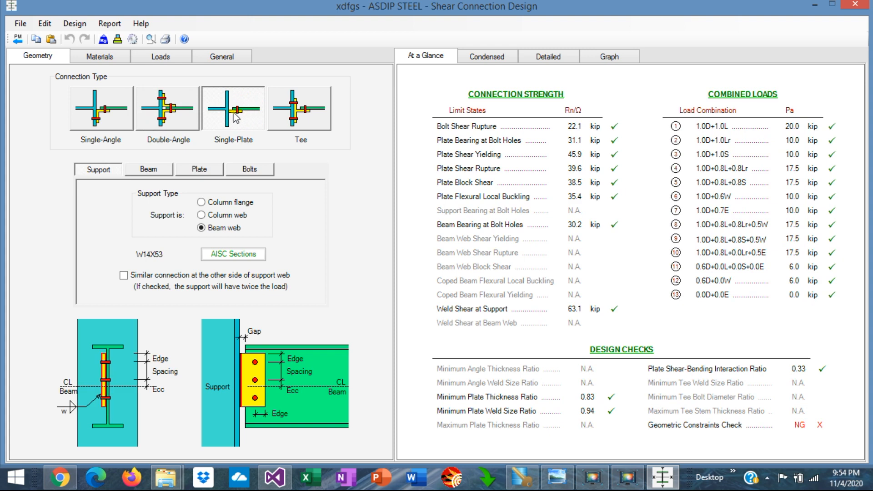
left_click(312, 119)
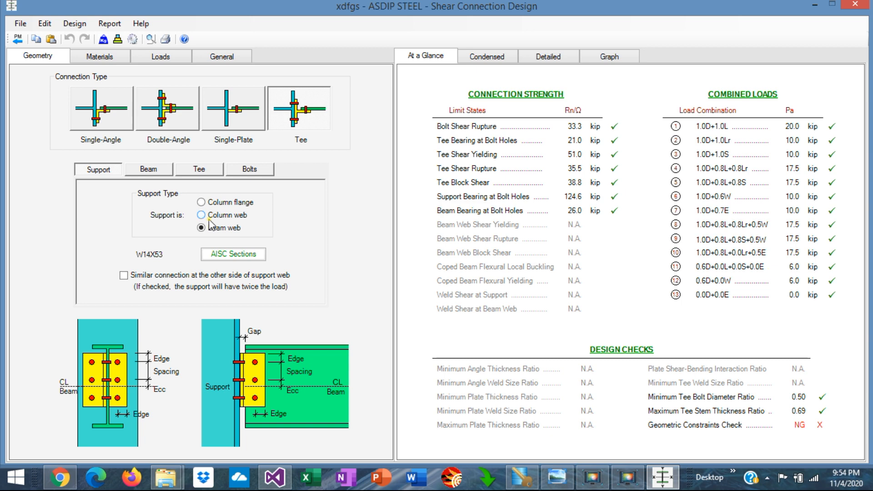
Step: Compare the tee connection's drawn views for column flange, column web and beam web supports, ending on beam web
left_click(200, 203)
left_click(605, 55)
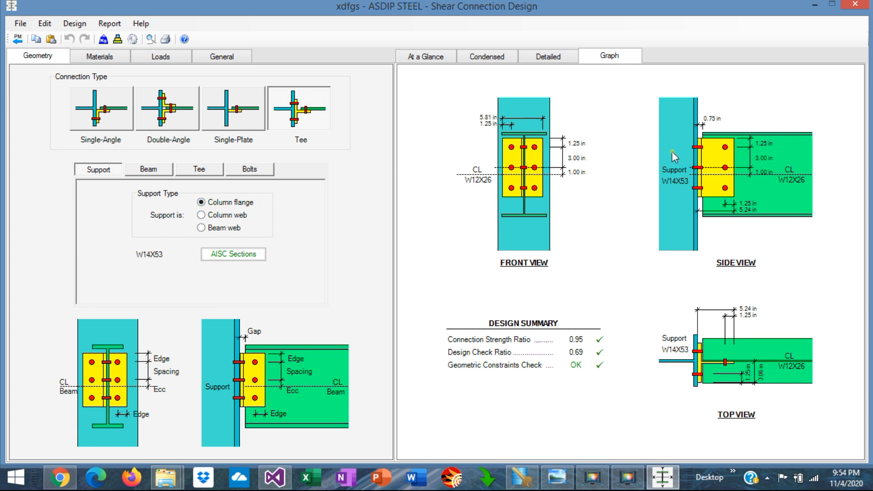
left_click(206, 218)
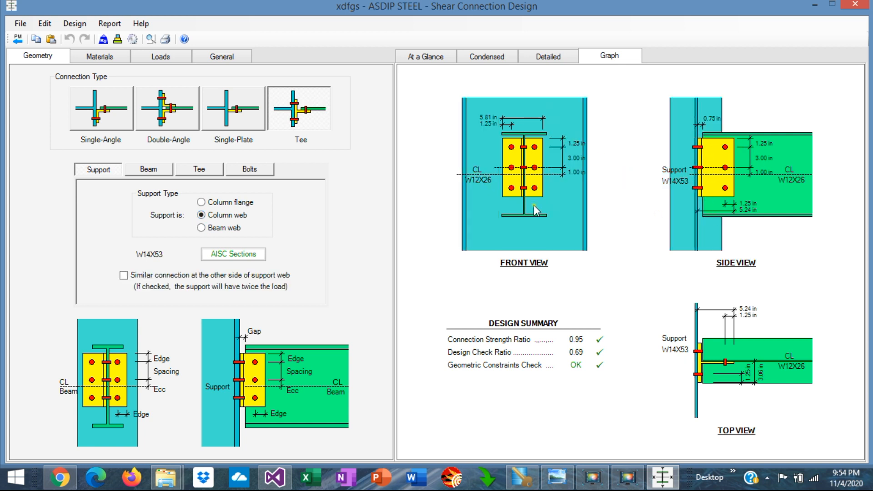
left_click(201, 230)
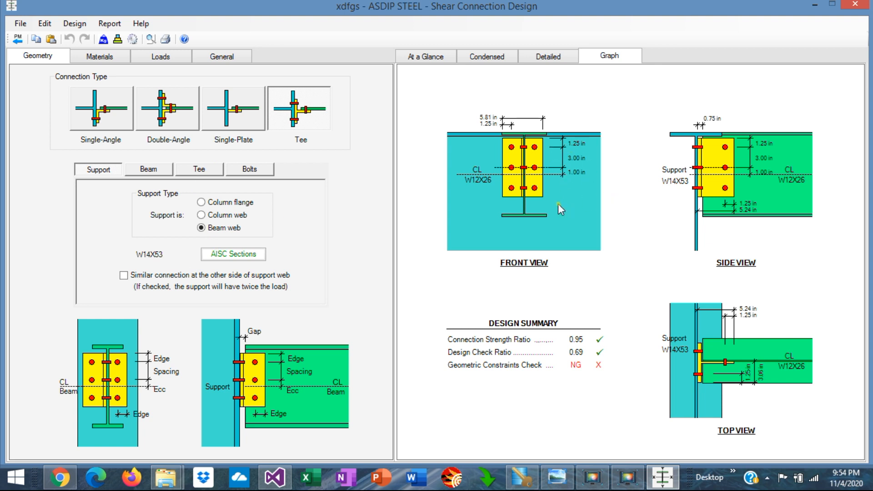
Step: Review the shear connection's load inputs and its summary and condensed results for strength, combined loads, design checks and geometric constraints
left_click(156, 57)
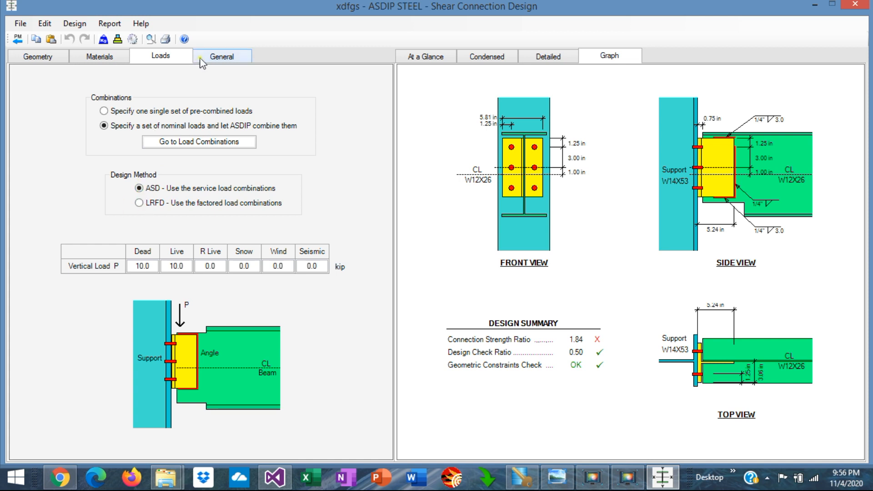
left_click(442, 57)
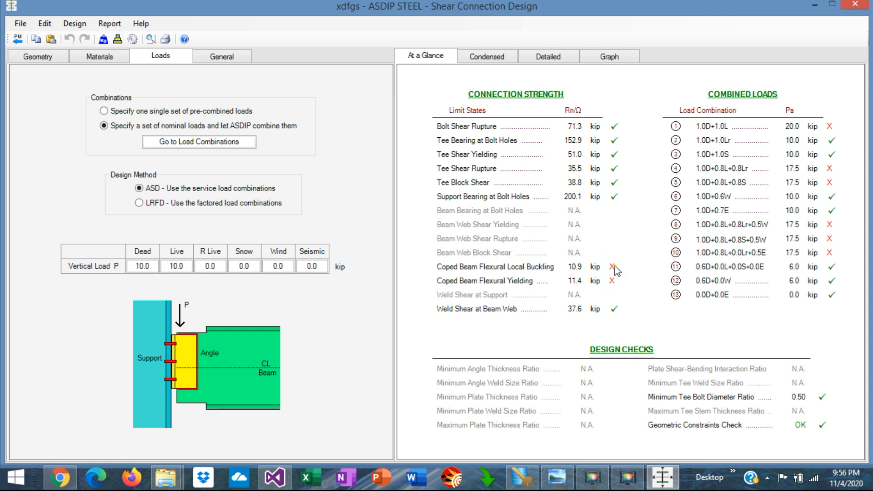
left_click(487, 58)
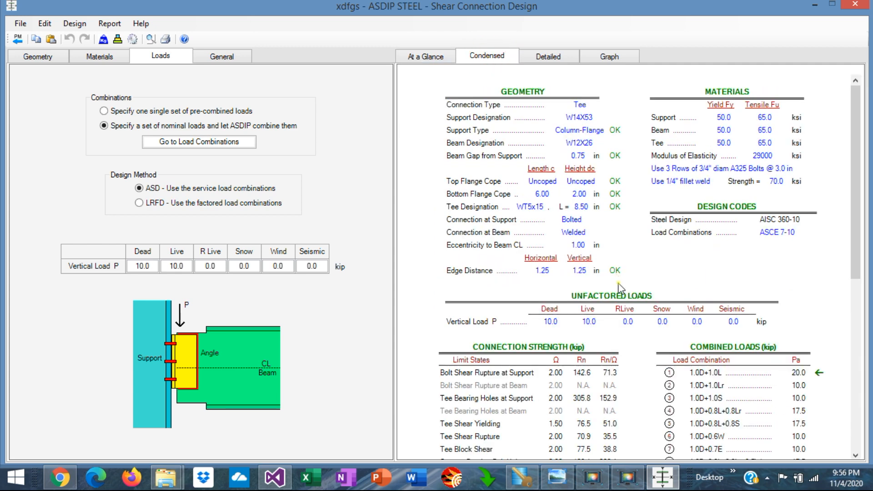
scroll(620, 288, "down", 5)
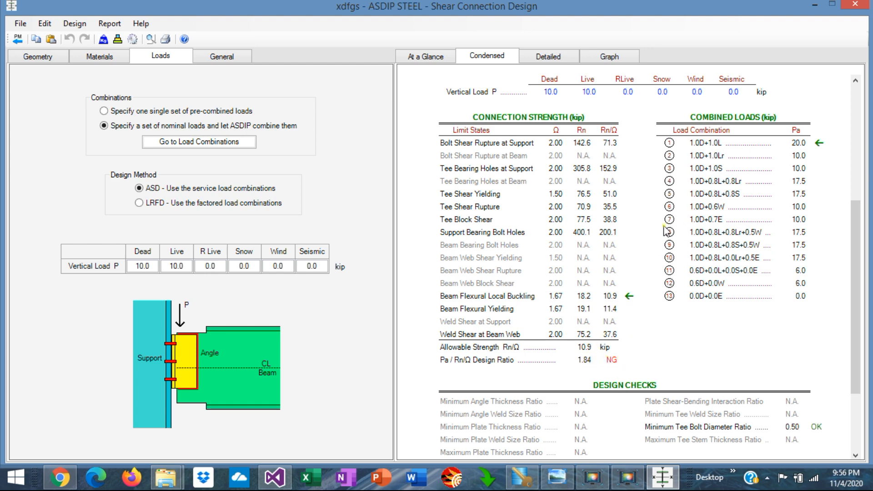
scroll(652, 296, "down", 3)
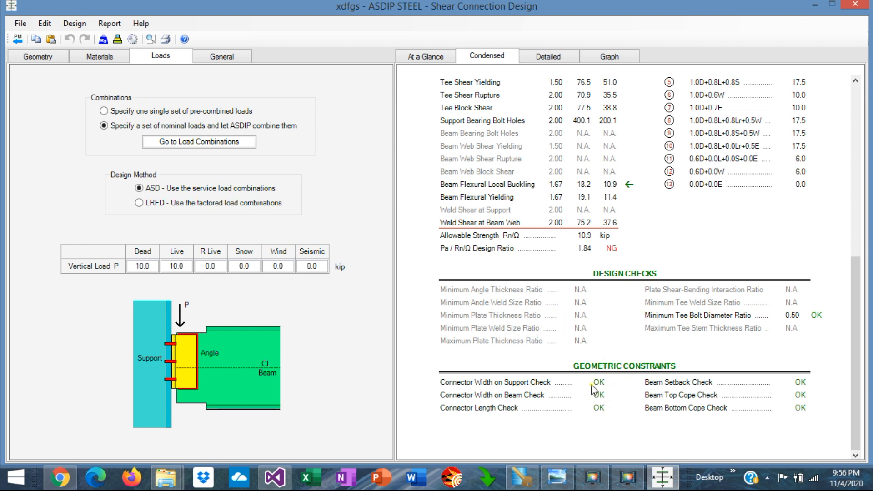
Step: Examine the shear connection's detailed limit-state calculations, design checks and geometric constraints, plus its dimensioned views
left_click(549, 57)
scroll(643, 314, "down", 2)
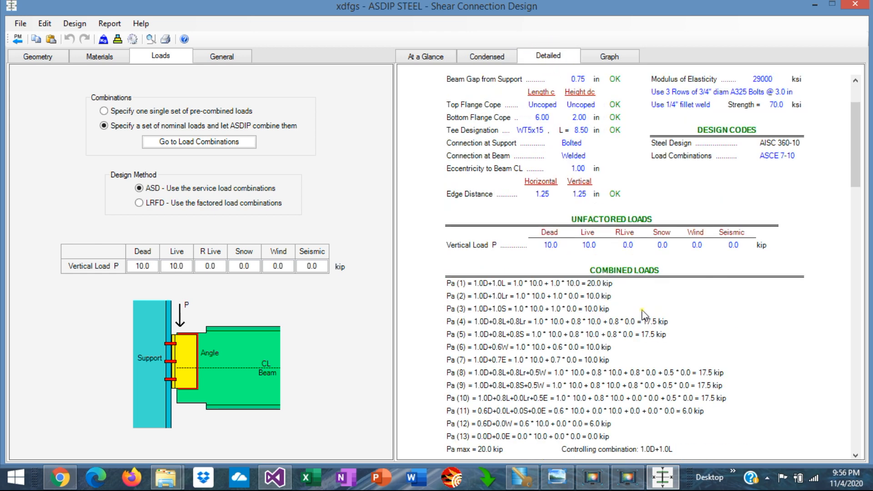
scroll(644, 314, "down", 7)
scroll(643, 314, "down", 7)
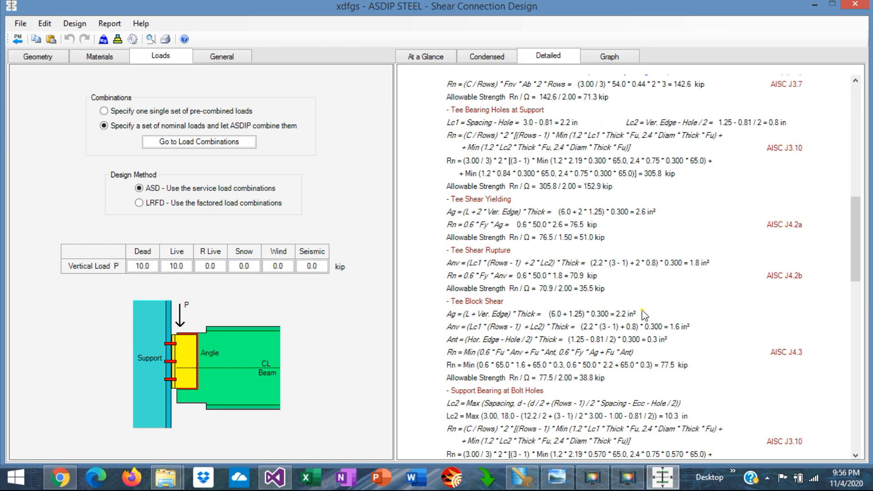
scroll(644, 314, "down", 4)
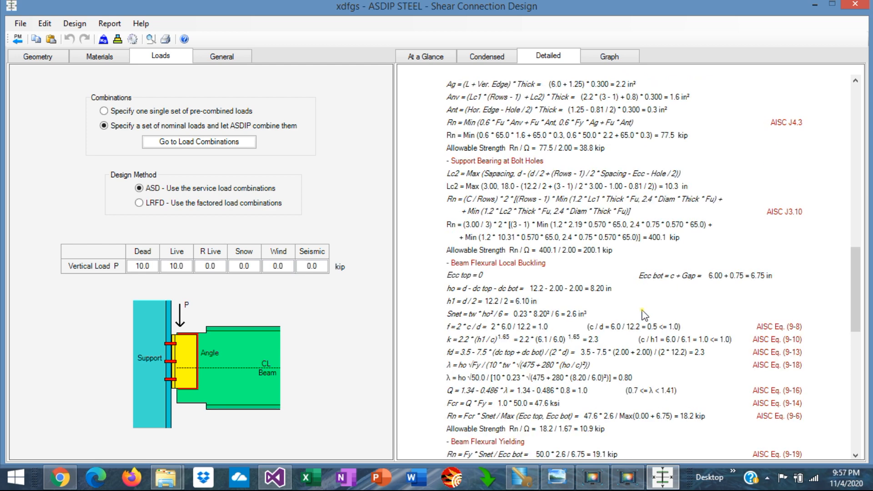
scroll(644, 314, "down", 5)
scroll(645, 314, "down", 7)
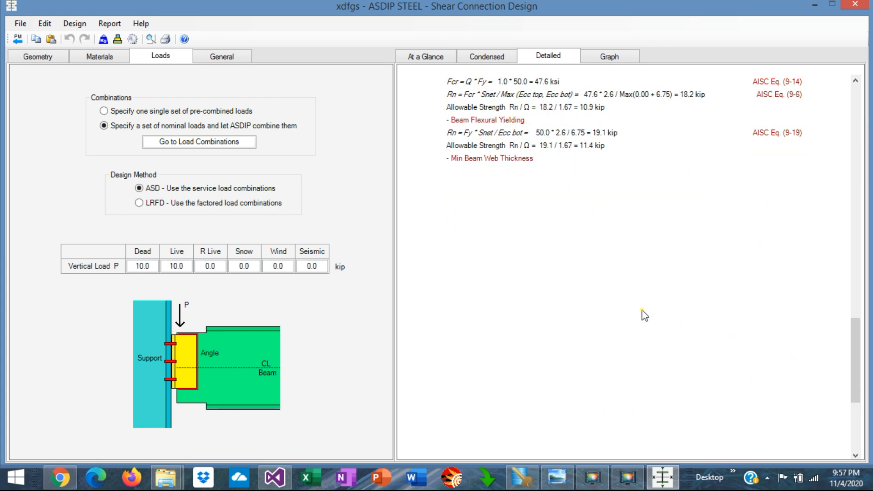
scroll(645, 314, "down", 4)
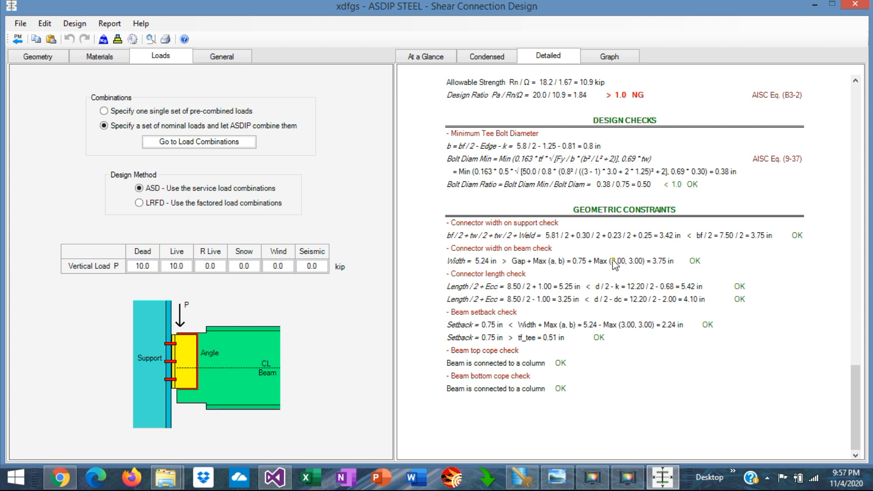
left_click(610, 56)
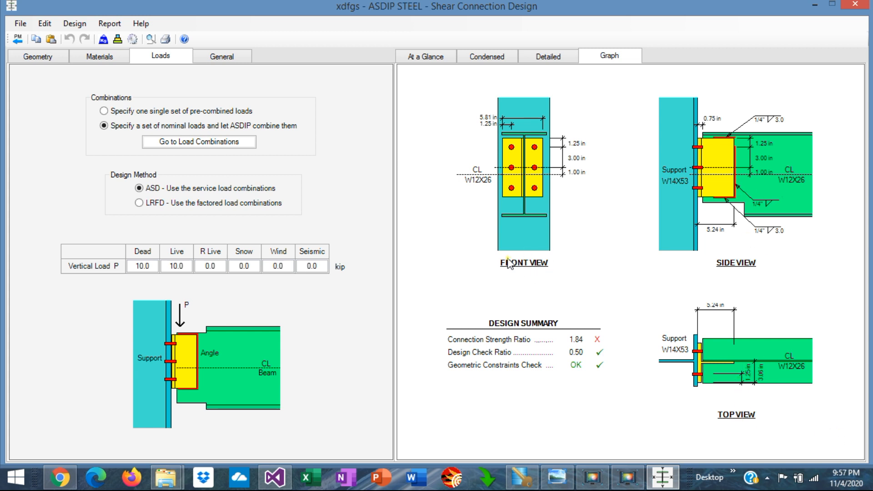
Step: Open the moment connection calculation, try the double-angle shear connection before restoring the shear plate, and review the flange plate inputs
left_click(17, 40)
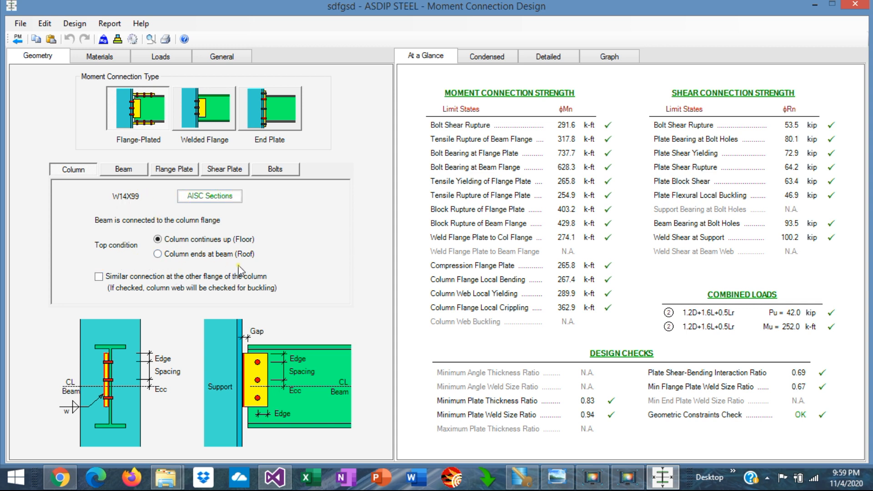
left_click(124, 172)
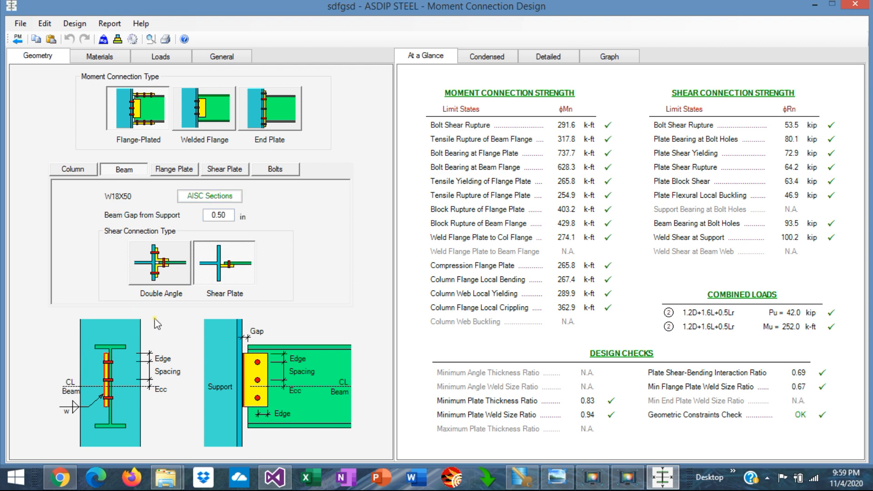
left_click(158, 275)
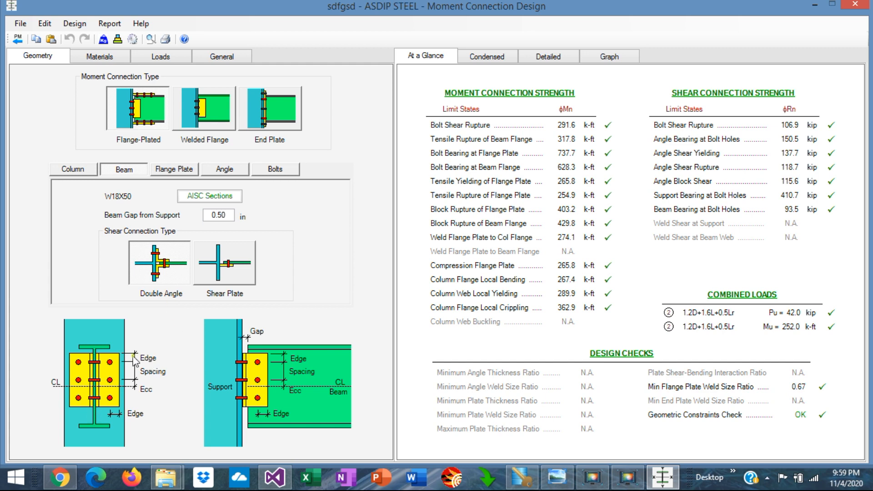
left_click(228, 276)
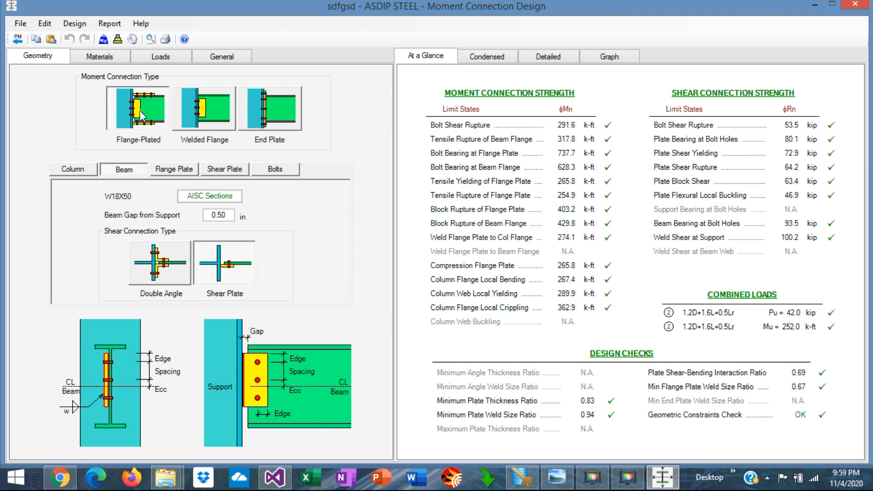
left_click(176, 171)
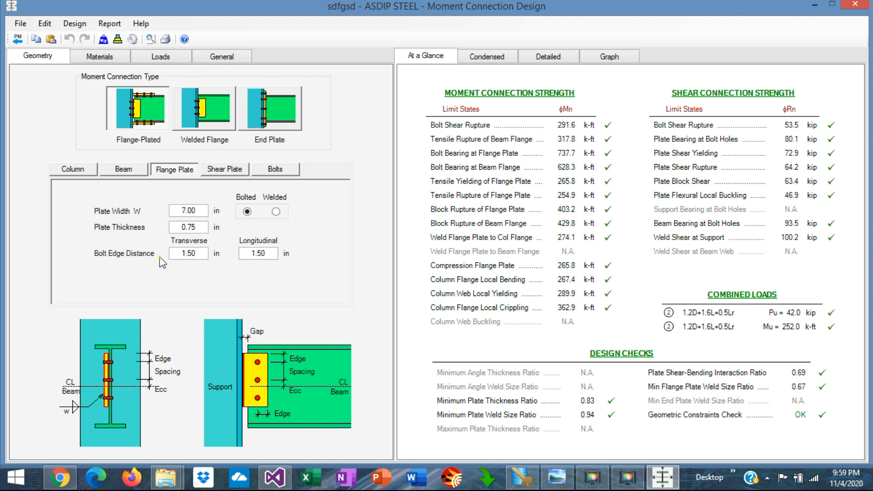
Step: Set the moment connection's design method to ASD, keeping nominal loads combined by ASDIP after trying the single pre-combined set
left_click(160, 57)
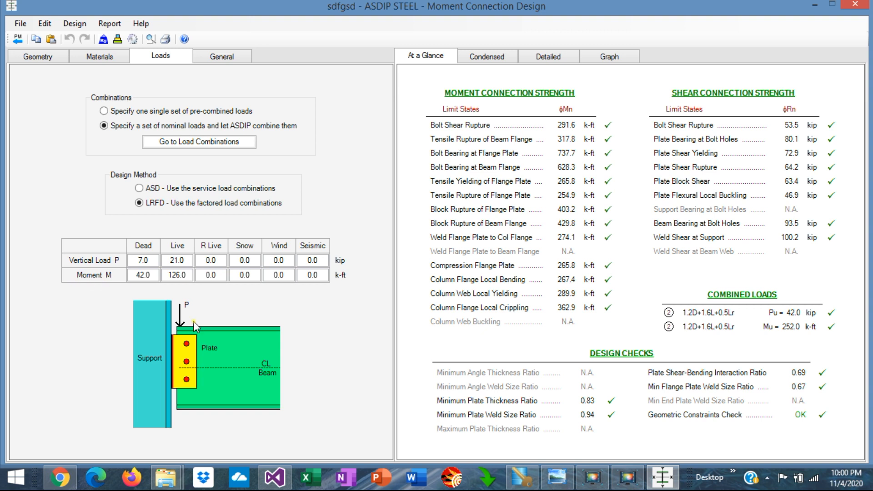
left_click(140, 189)
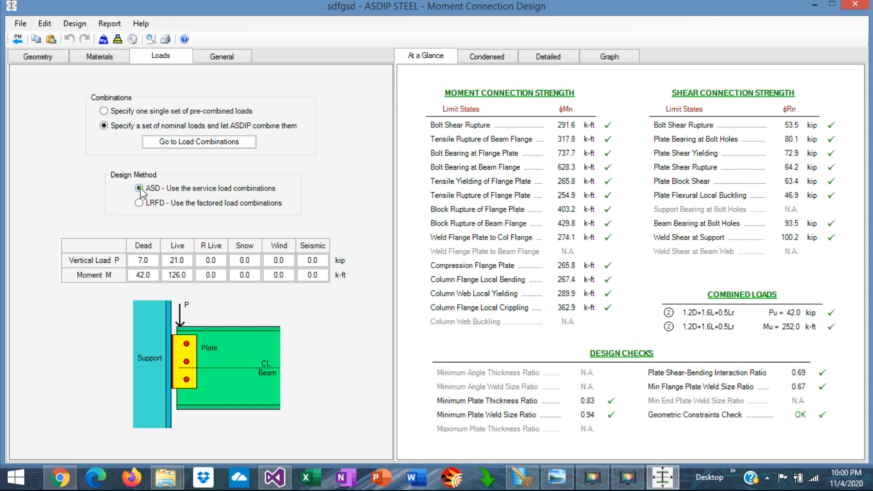
left_click(104, 111)
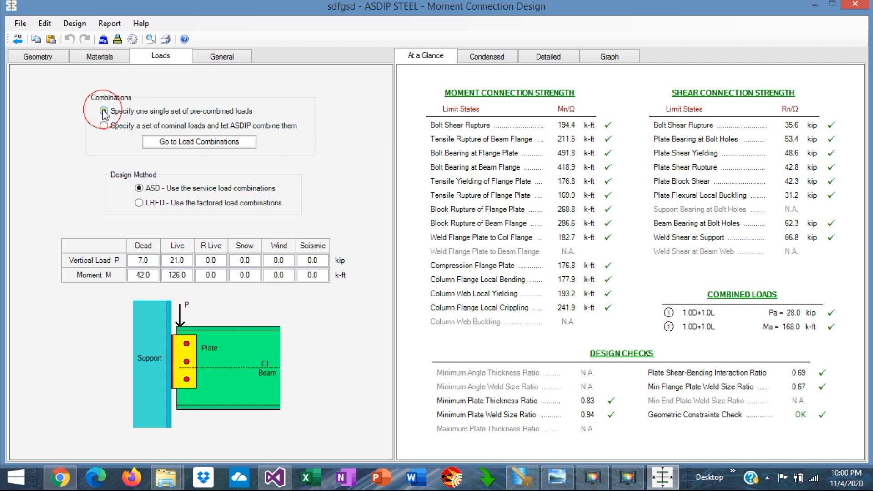
left_click(104, 127)
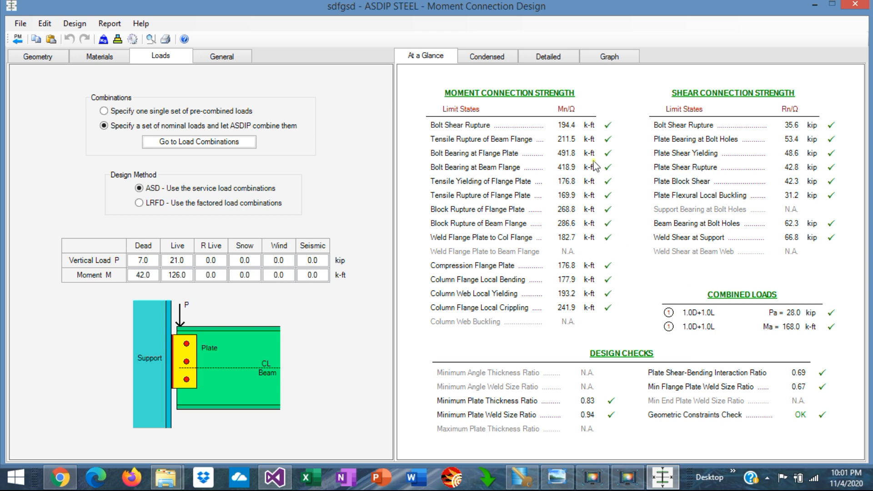
Step: Examine the condensed moment connection report, covering geometry, loads, shear and moment connection strengths, design checks and geometric constraints
left_click(490, 60)
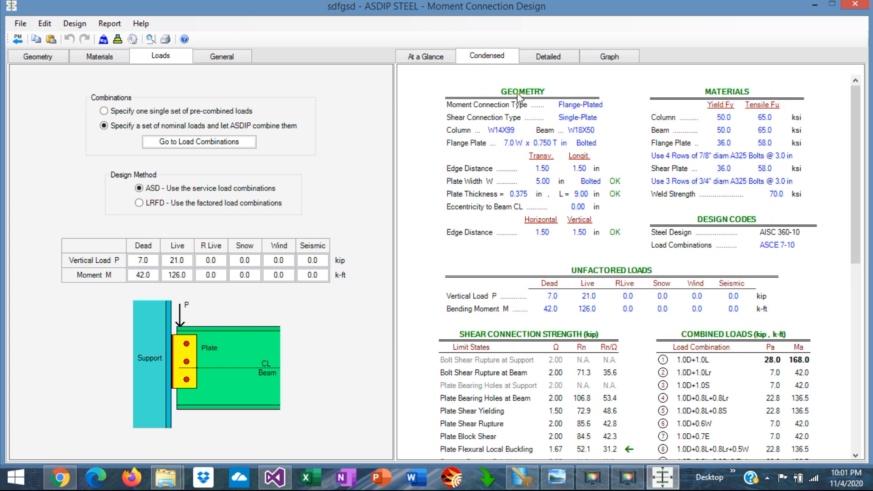
scroll(593, 260, "down", 10)
scroll(593, 259, "up", 4)
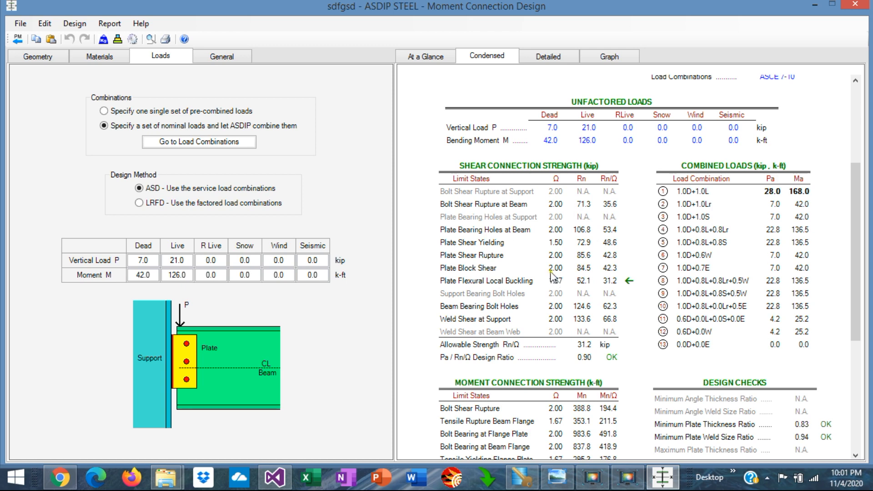
scroll(739, 252, "down", 2)
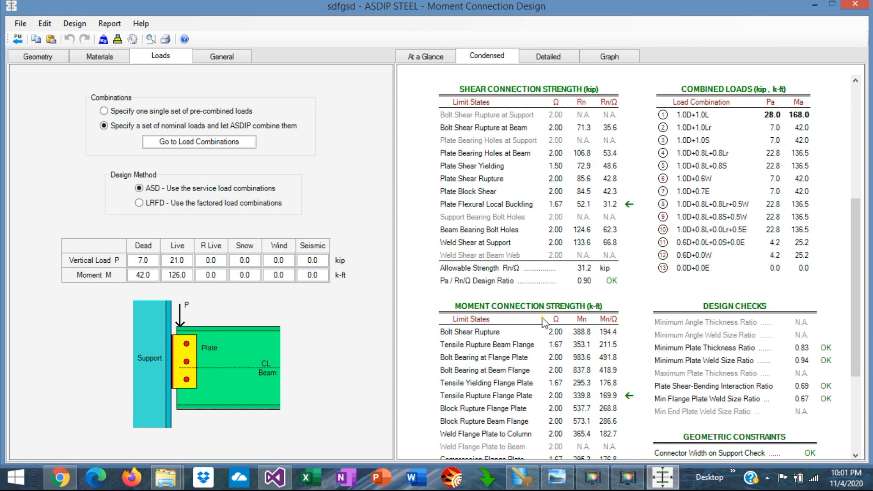
scroll(543, 319, "down", 2)
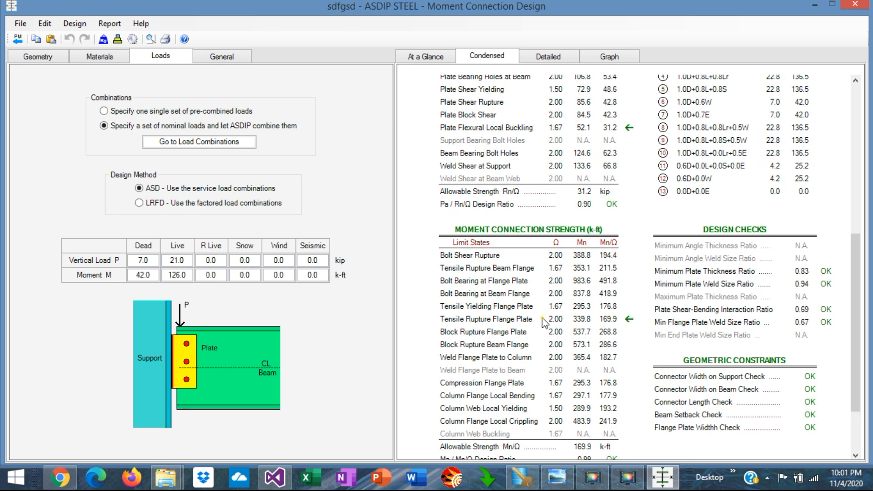
scroll(542, 318, "down", 2)
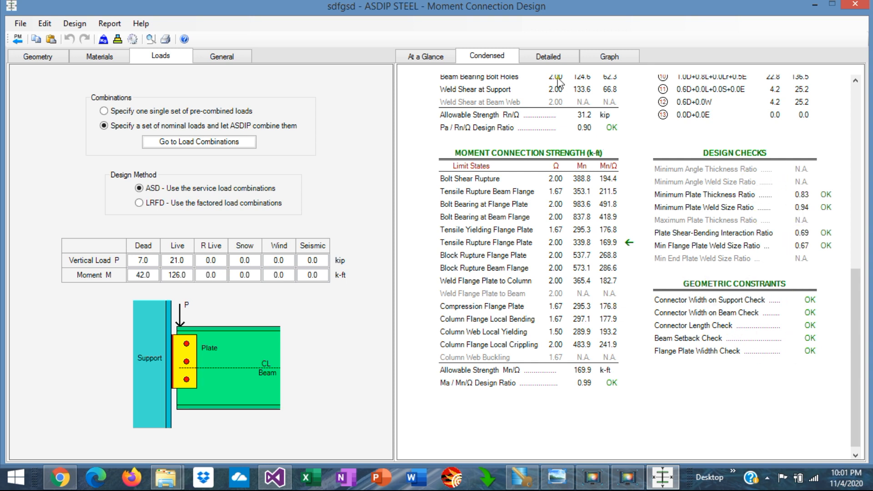
Step: Inspect the moment connection's detailed combined load, connection strength and design check calculations, along with its front, side and top views
left_click(548, 56)
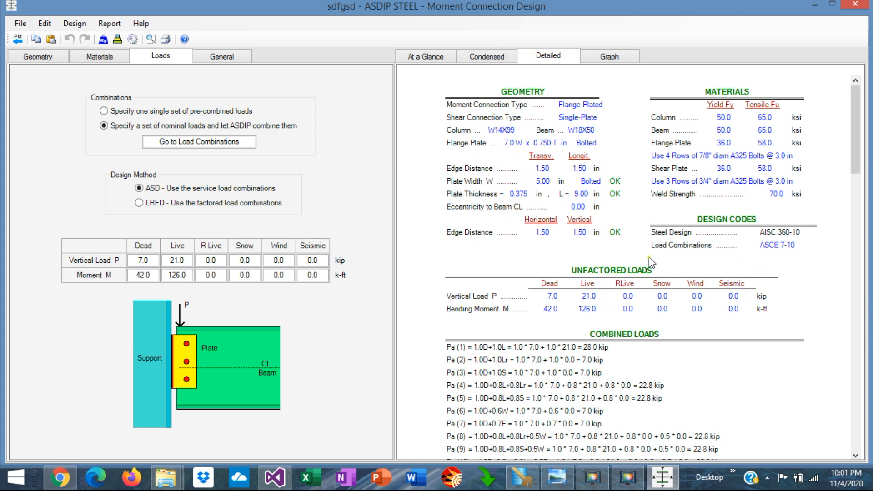
scroll(649, 258, "down", 10)
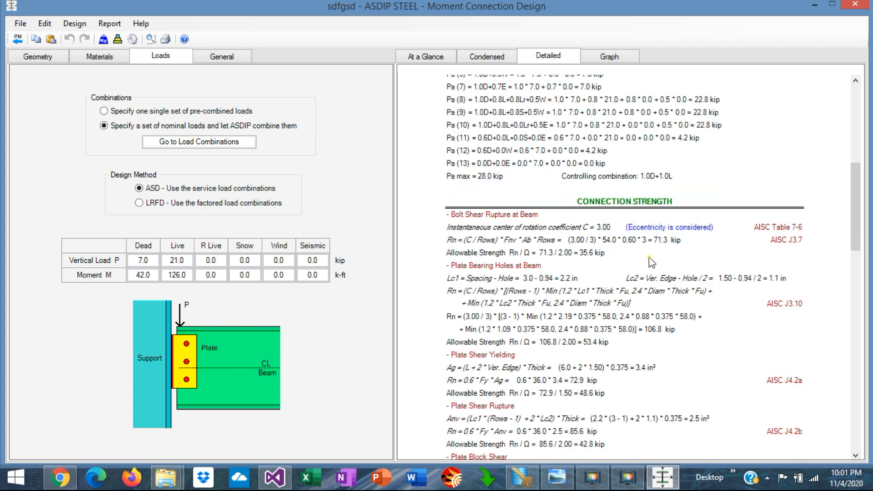
scroll(649, 258, "down", 2)
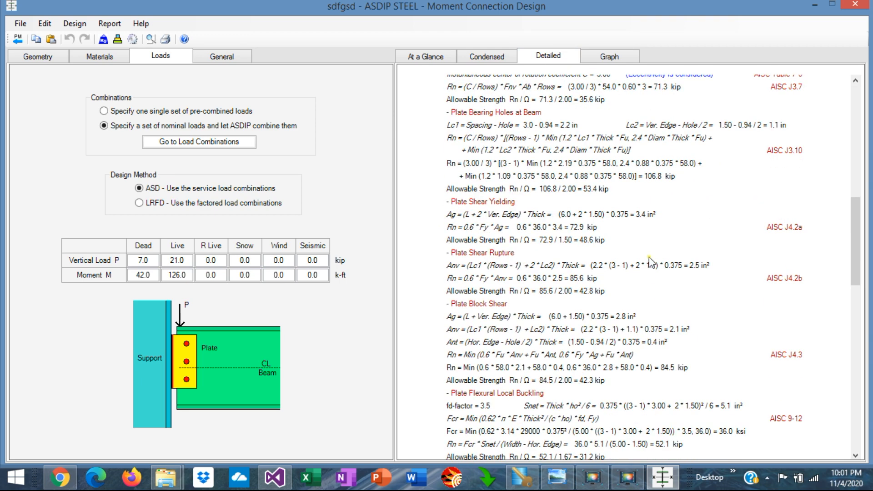
scroll(650, 263, "down", 12)
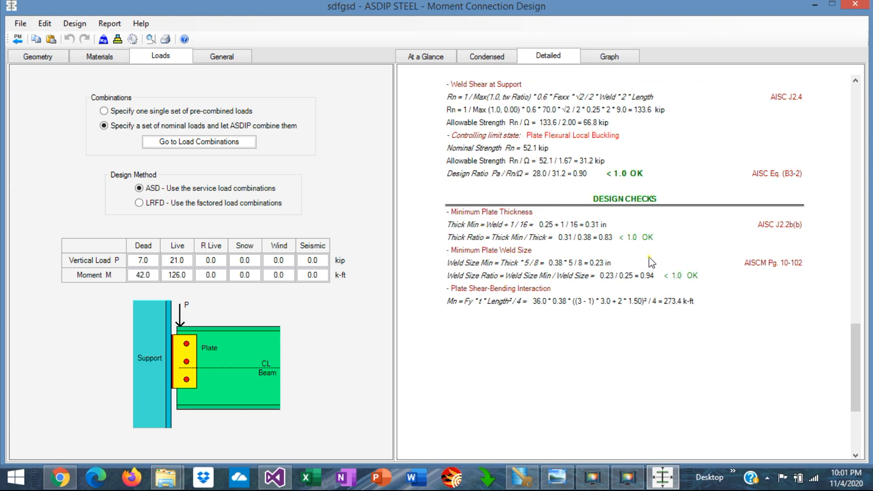
left_click(608, 62)
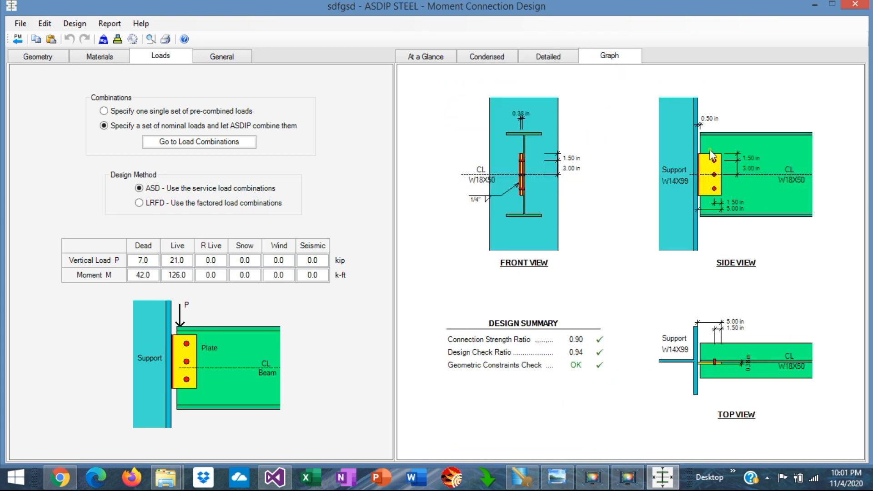